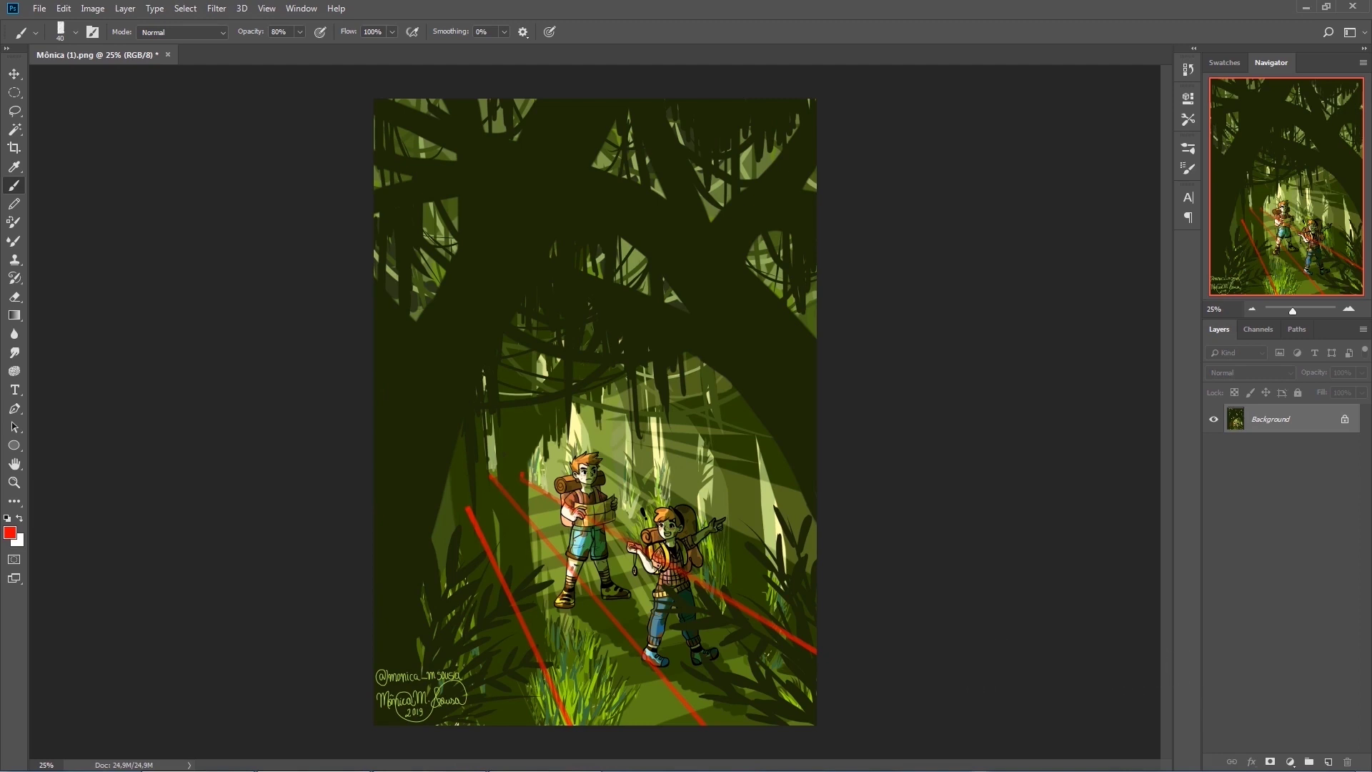
Step: Paint red guide strokes over the illustration along the diagonal light rays, the tree arch and the path
left_click_drag(521, 506, 869, 729)
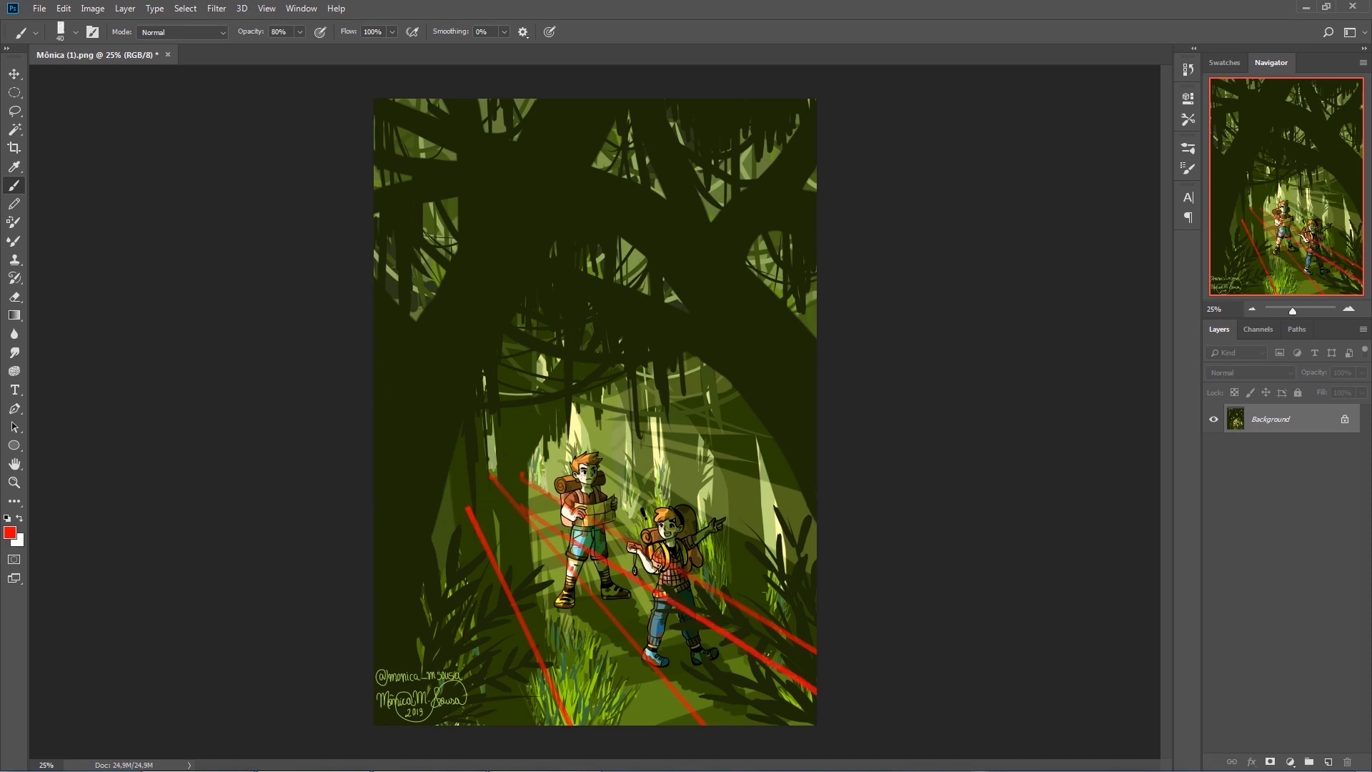
mouse_move(563, 237)
left_mouse_down()
mouse_move(405, 524)
mouse_move(769, 342)
mouse_move(815, 443)
left_mouse_up()
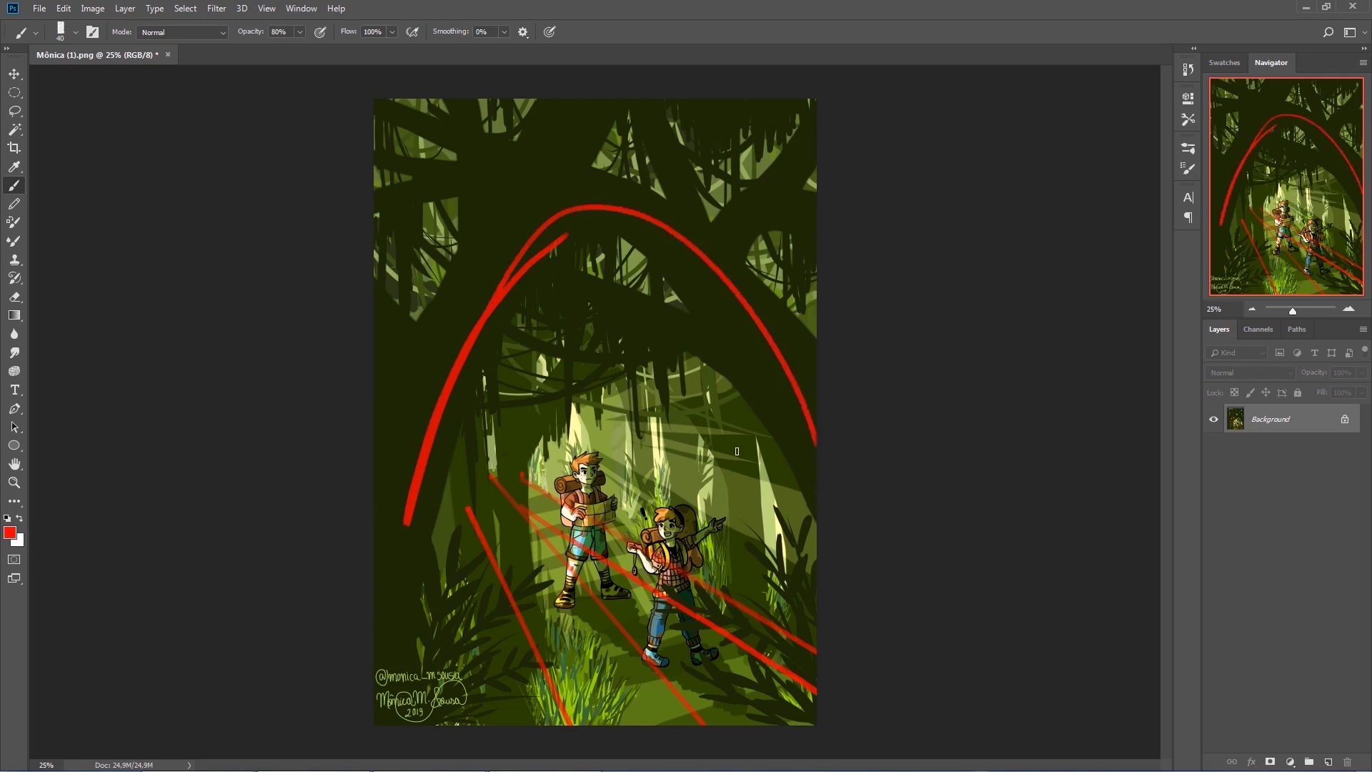
mouse_move(508, 503)
left_mouse_down()
mouse_move(616, 573)
mouse_move(612, 723)
left_mouse_up()
left_click_drag(665, 695, 642, 724)
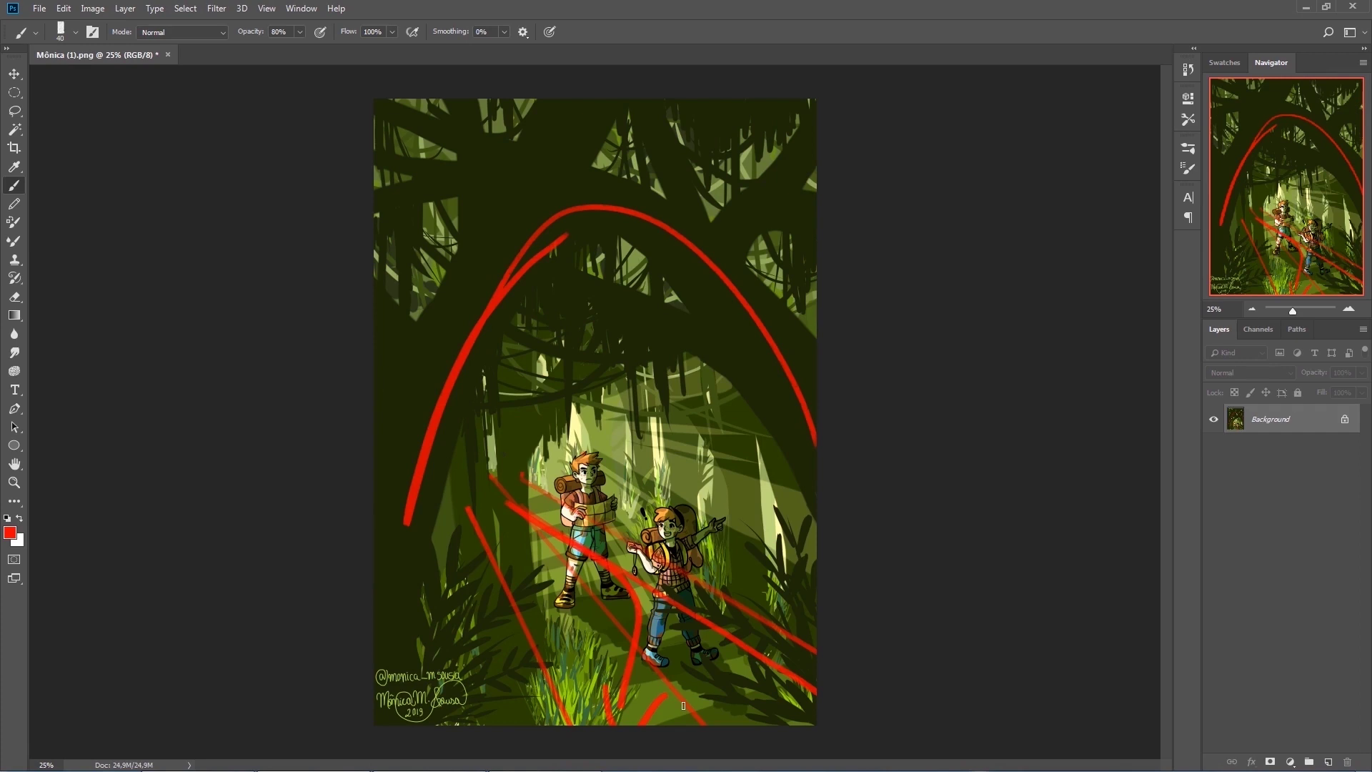
Step: Undo all the red guide strokes on the forest illustration
key("ctrl+z")
key("ctrl+z")
key("ctrl+z")
key("ctrl+z")
key("ctrl+z")
key("ctrl+z")
key("ctrl+z")
key("ctrl+z")
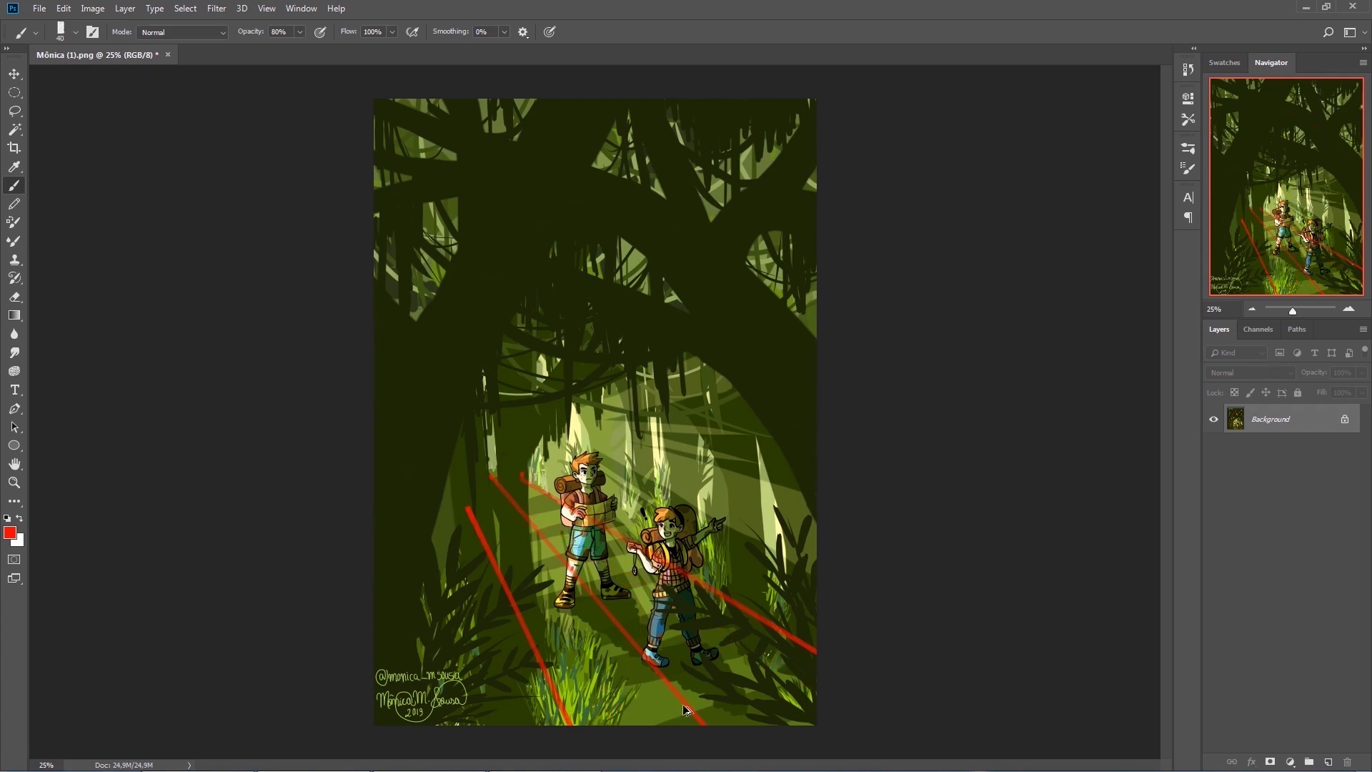
key("ctrl+z")
key("ctrl+z")
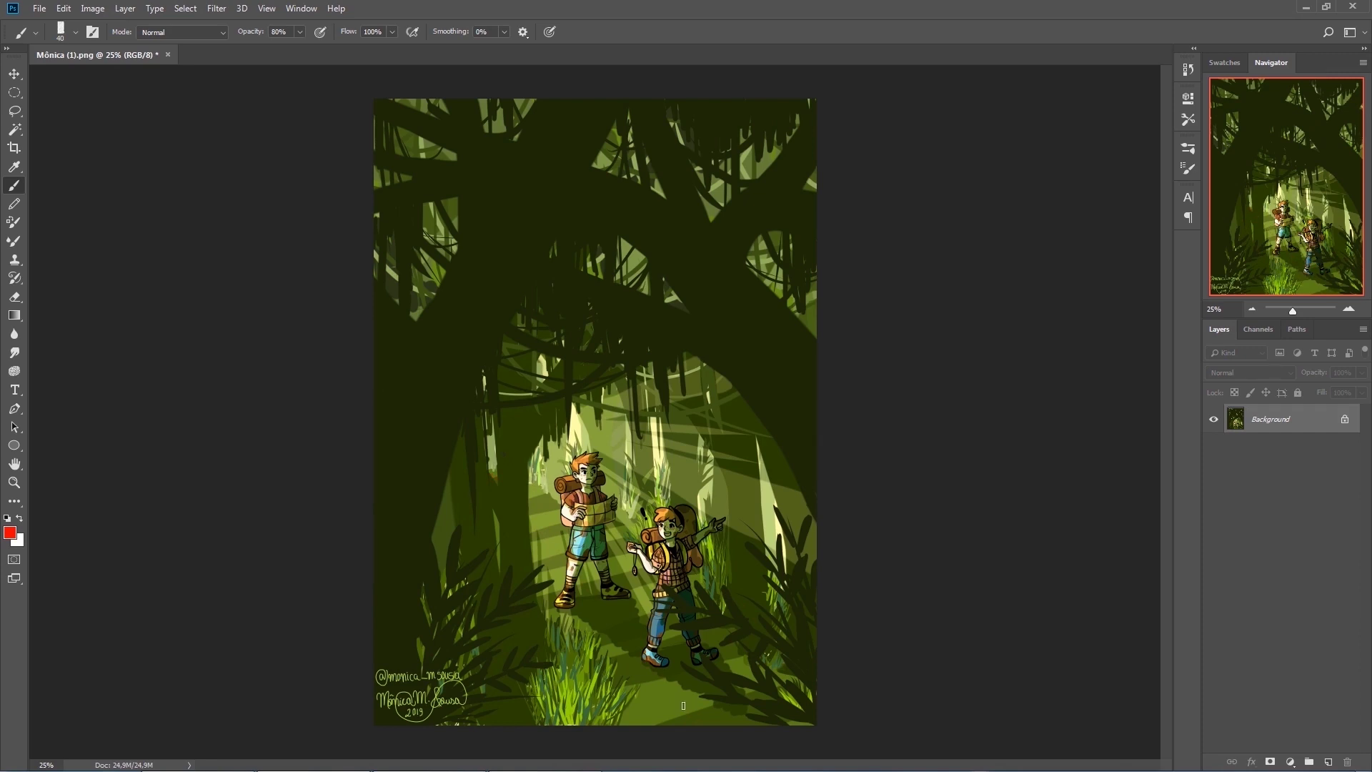
Step: Fill the whole canvas with white and darken it to grey using Hue/Saturation with Lightness at -32
key("ctrl+BackSpace")
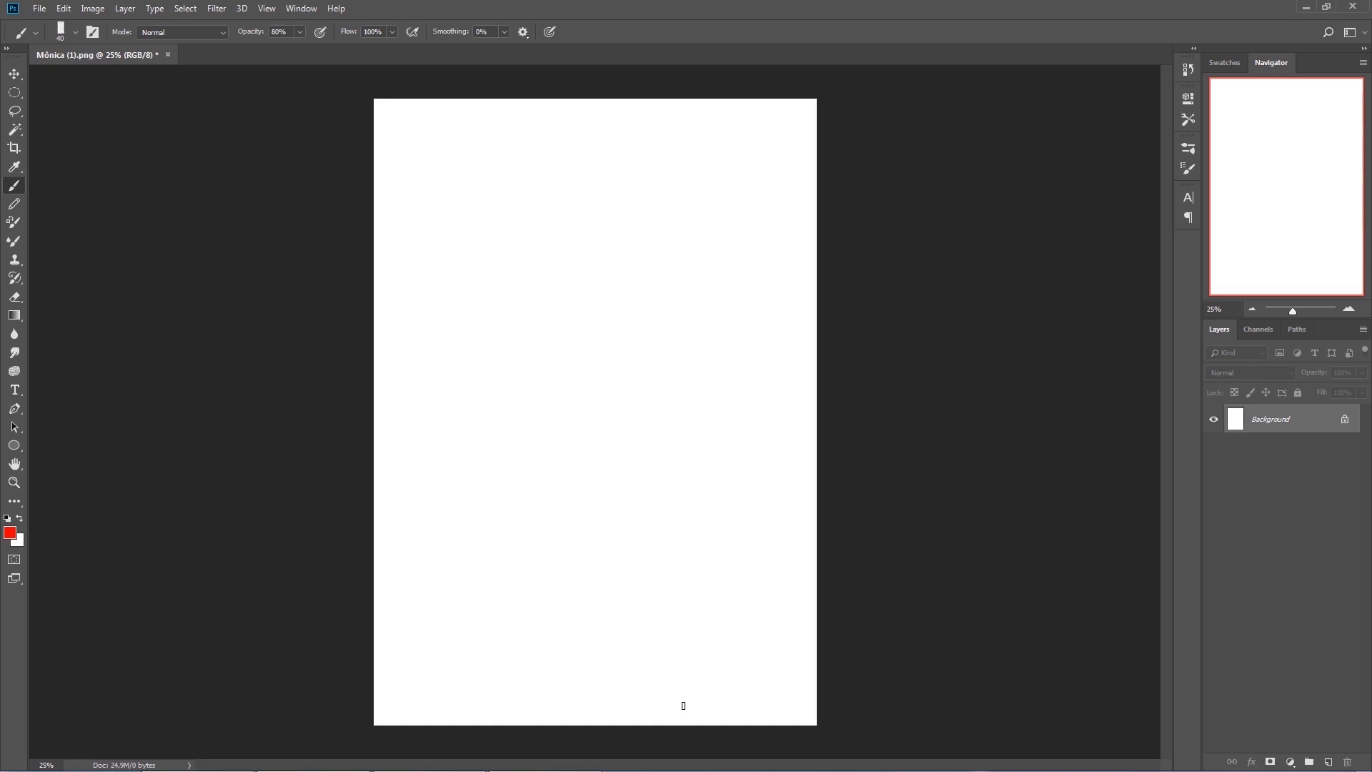
key("m")
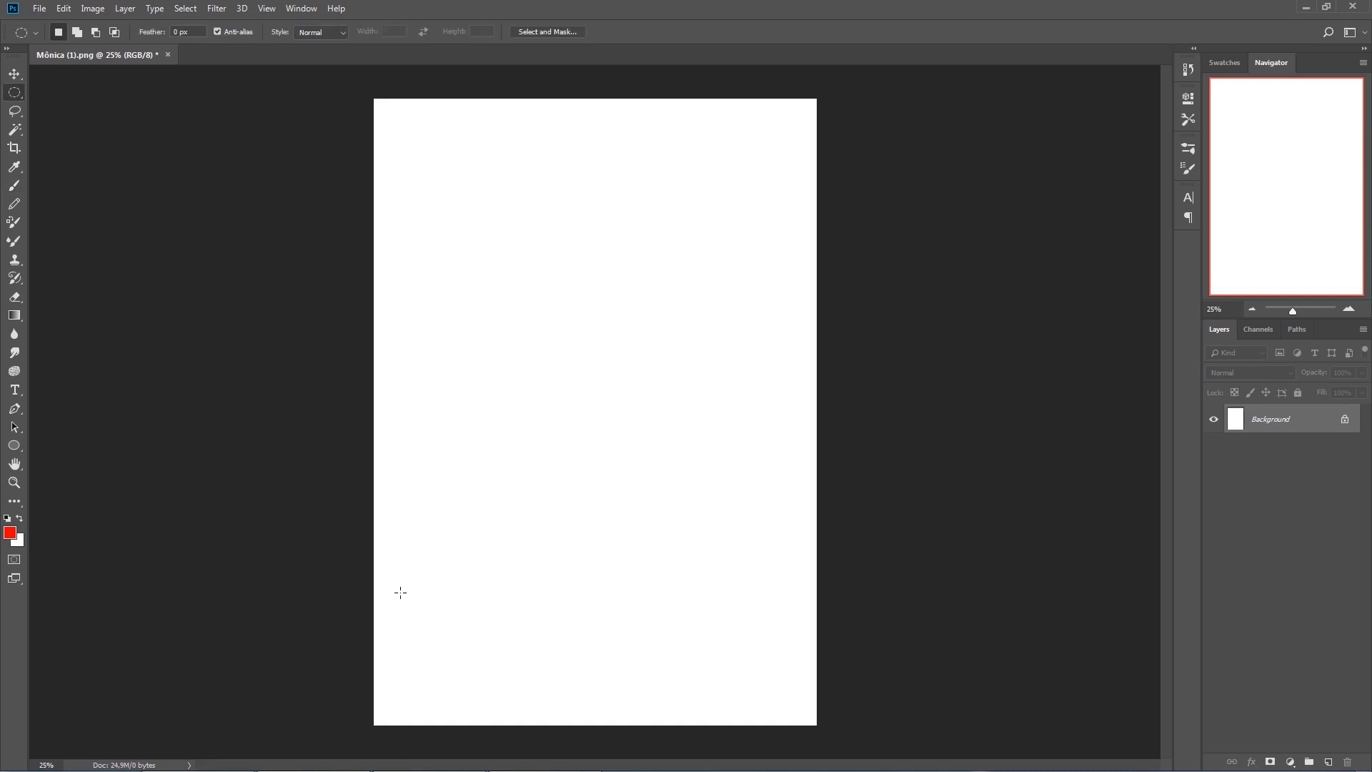
key("ctrl+u")
left_click_drag(916, 273, 895, 273)
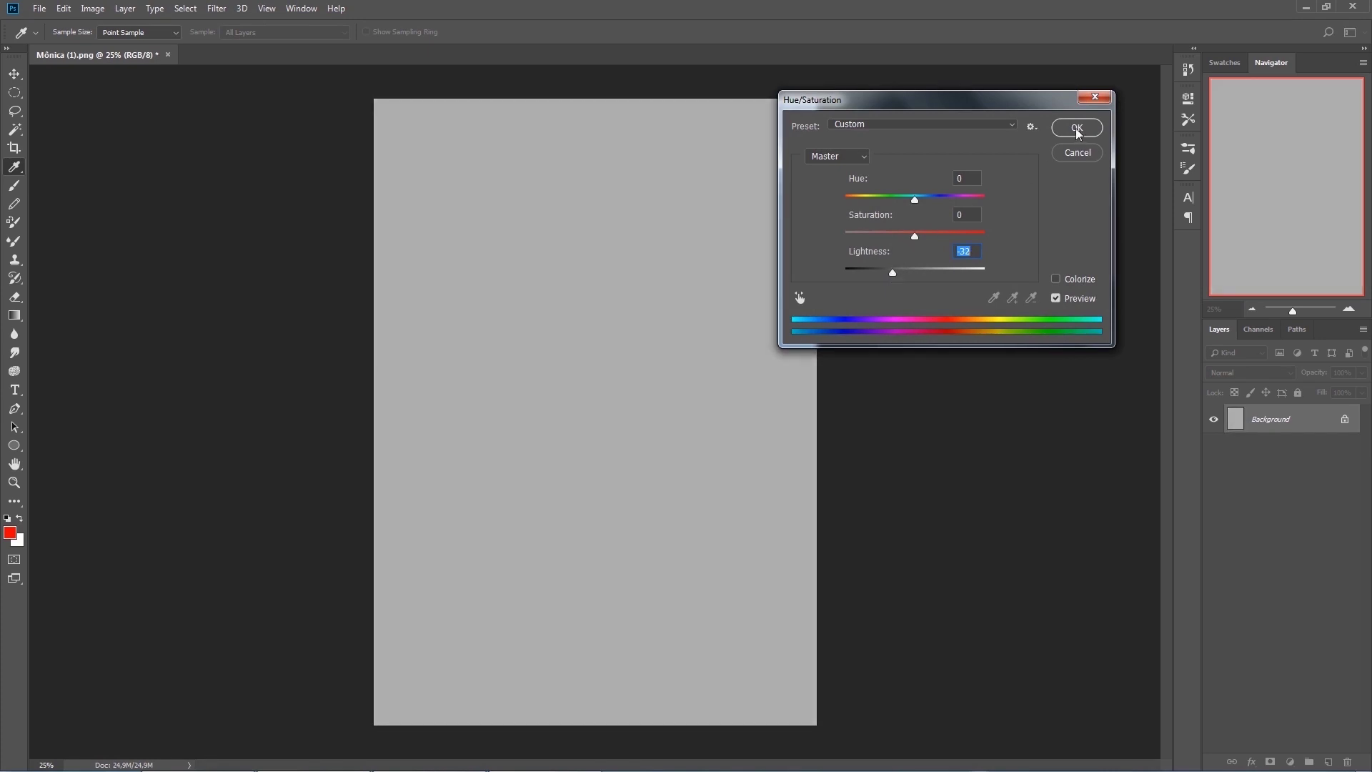
left_click(1077, 127)
Step: Block in two upright figures with grey brush strokes, a small pale one behind and a larger dark one nearer the viewer
key("b")
key("d")
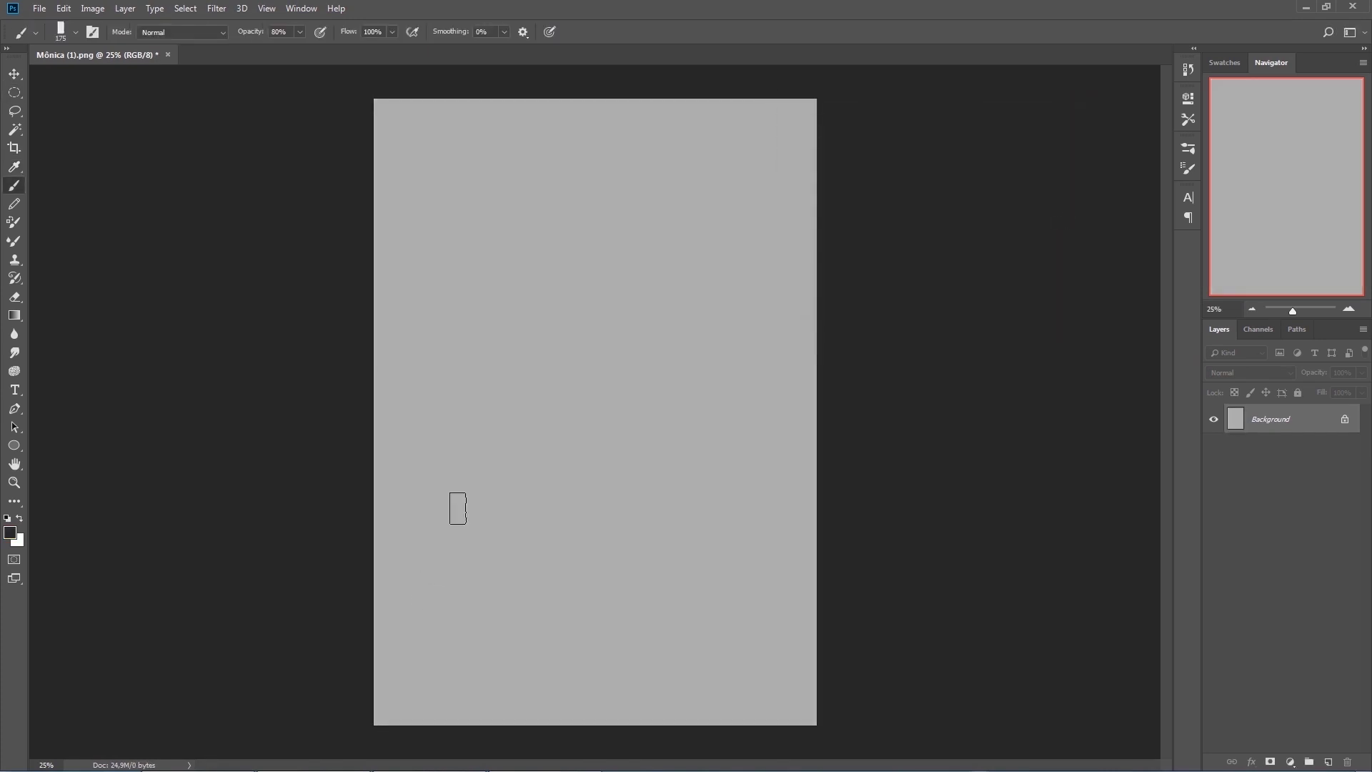
left_click(507, 447)
left_click(512, 474)
left_click_drag(617, 488, 607, 580)
left_click(511, 473)
key("super")
key("super")
left_click(508, 455, "alt")
mouse_move(508, 452)
left_mouse_down()
mouse_move(506, 439)
mouse_move(510, 472)
left_mouse_up()
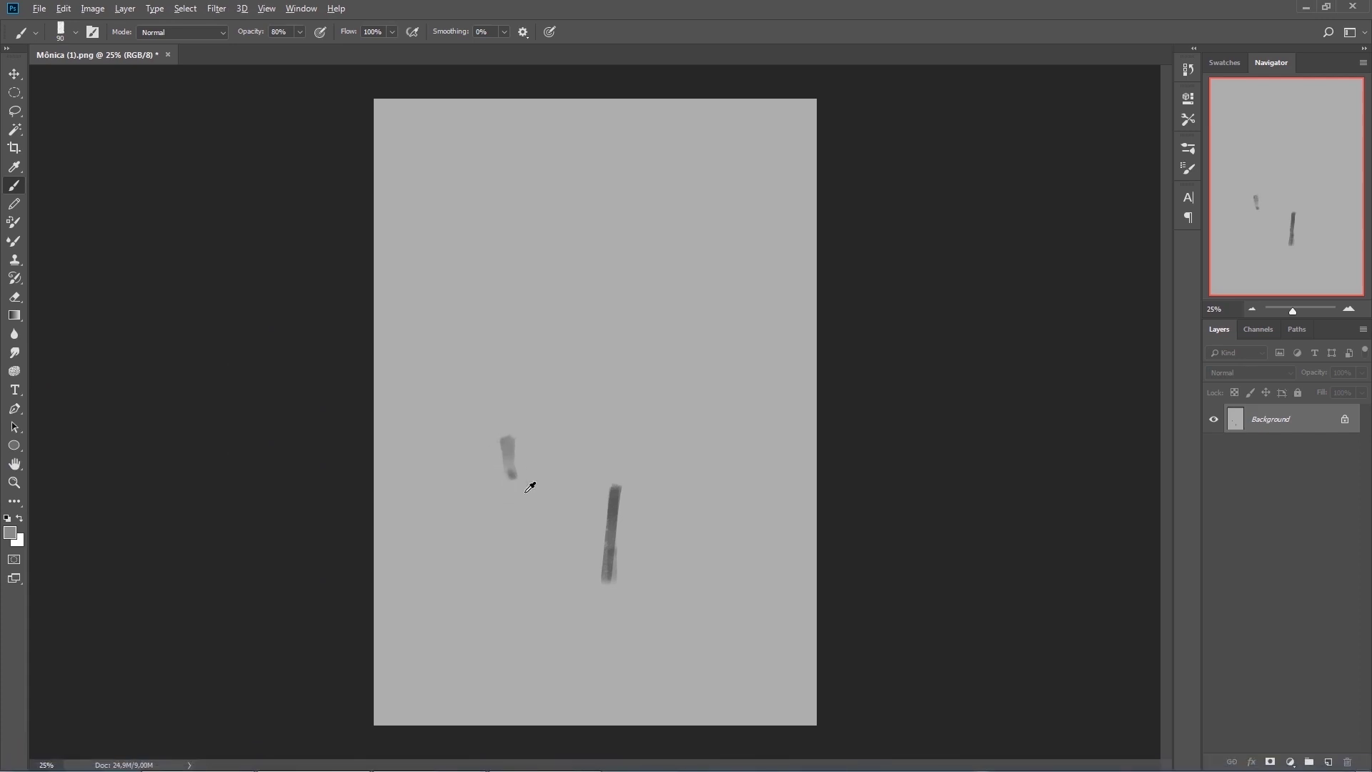
Step: Paint soft cast shadows running diagonally down to the right from the feet of both figures
left_click_drag(509, 471, 569, 507)
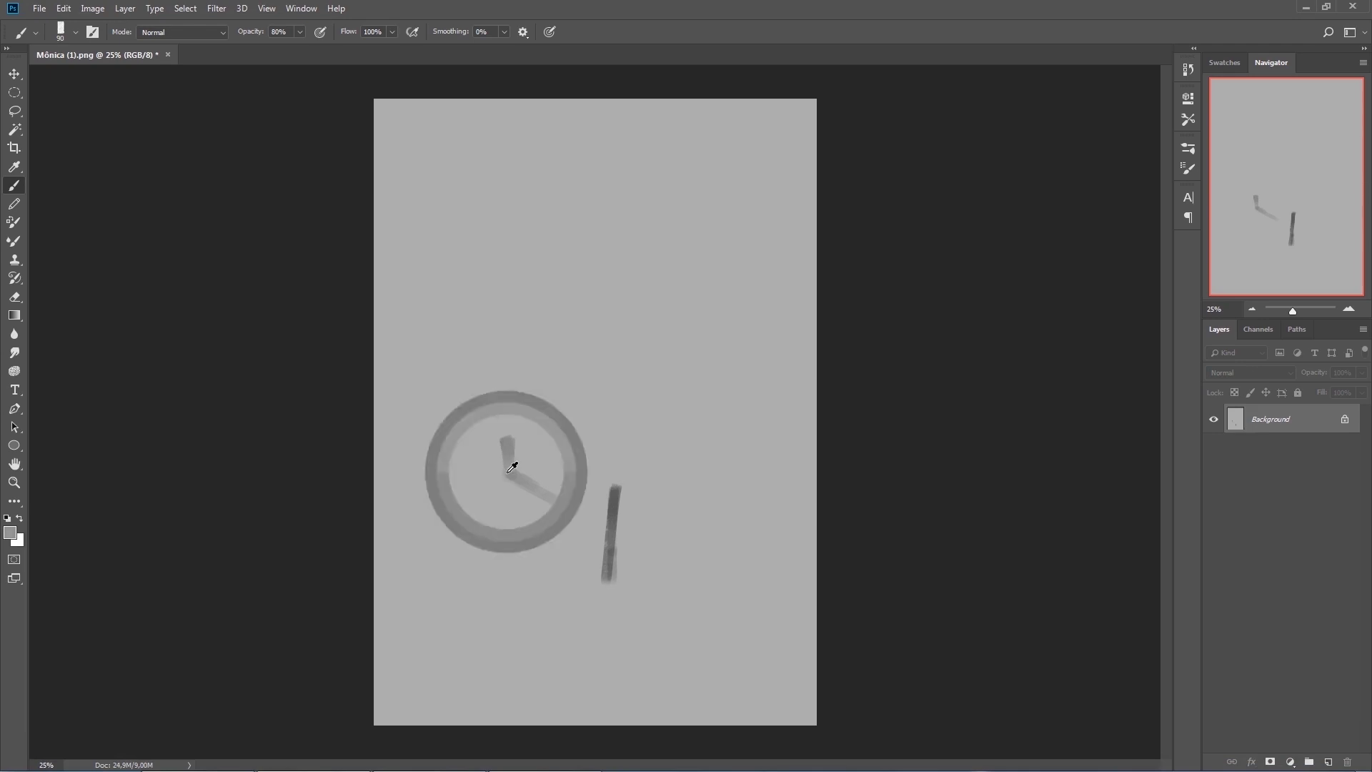
mouse_move(608, 578)
left_mouse_down()
mouse_move(659, 616)
mouse_move(681, 650)
mouse_move(648, 627)
mouse_move(708, 697)
left_mouse_up()
left_click_drag(671, 635, 711, 665)
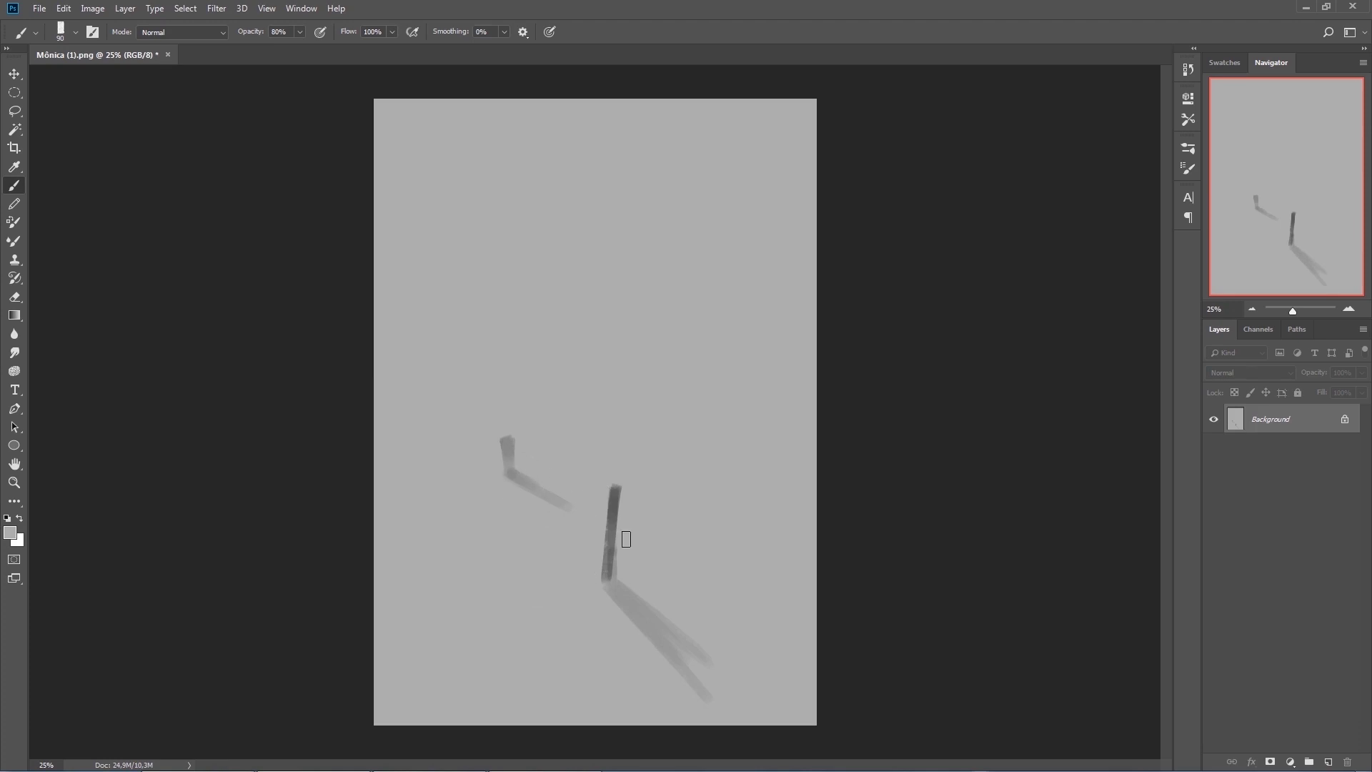
Step: Make the distant figure taller, add a head and shoulders to the nearer one, and paint faint ground marks left of the distant figure
left_click(509, 439, "alt")
left_click_drag(507, 439, 504, 427)
left_click(616, 506, "alt")
mouse_move(606, 500)
left_mouse_down()
mouse_move(605, 531)
mouse_move(615, 487)
left_mouse_up()
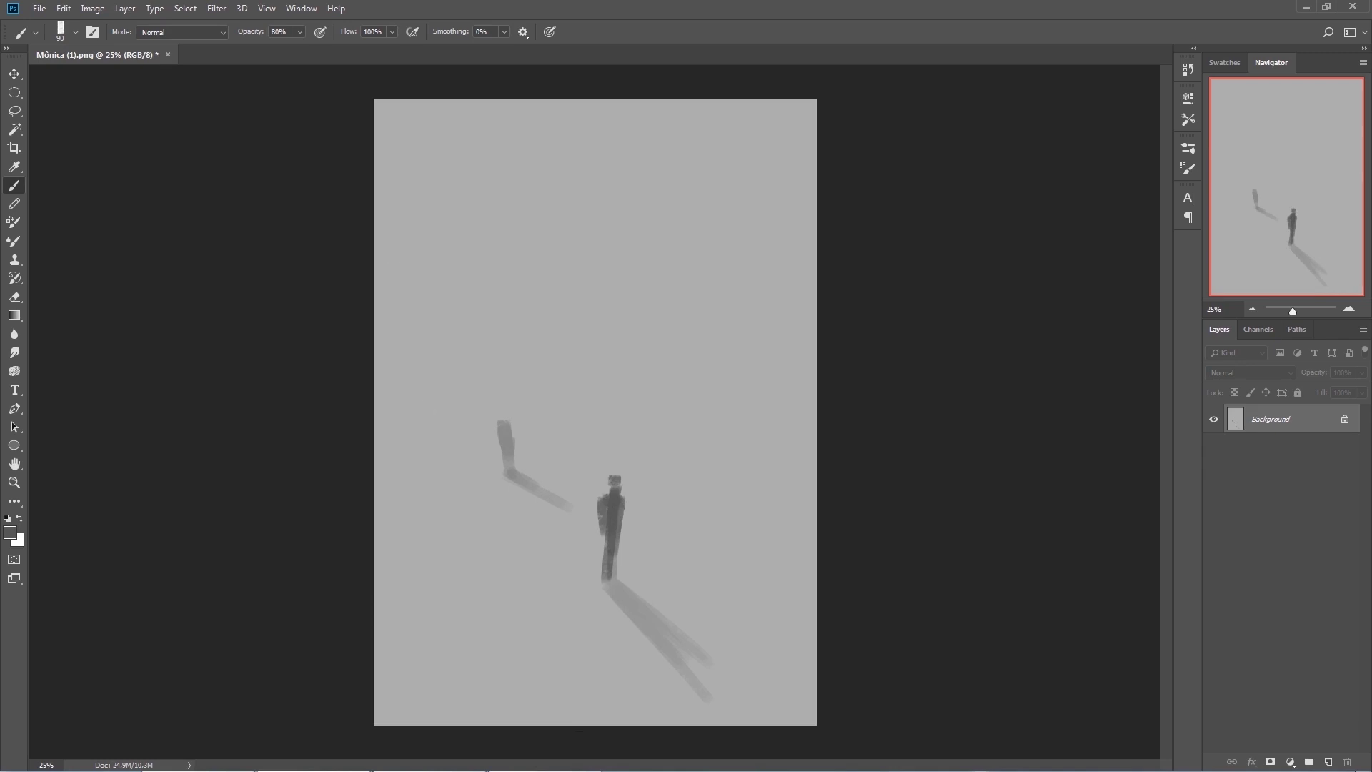
left_click(508, 460, "alt")
mouse_move(465, 453)
left_mouse_down()
mouse_move(386, 455)
mouse_move(468, 480)
left_mouse_up()
left_click(619, 522, "alt")
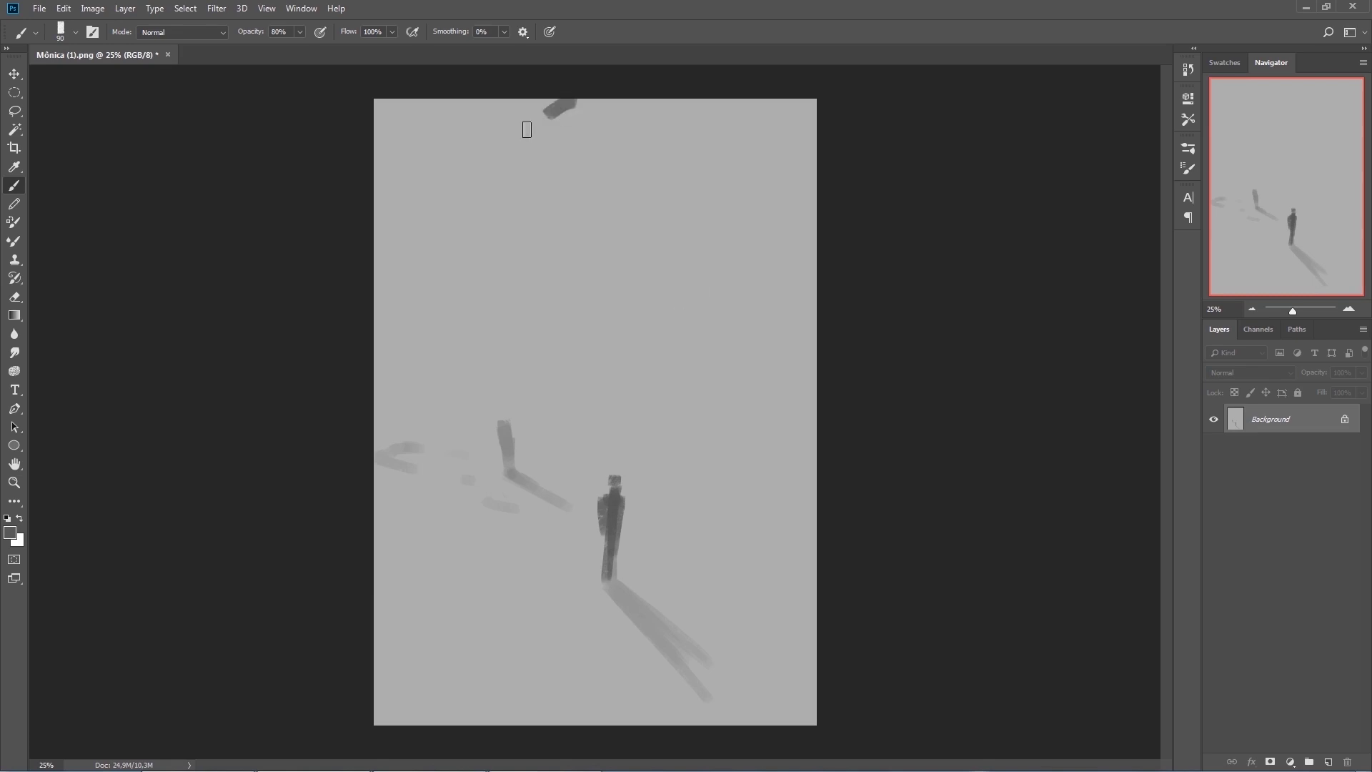
left_click_drag(555, 111, 329, 459)
left_click_drag(566, 88, 909, 698)
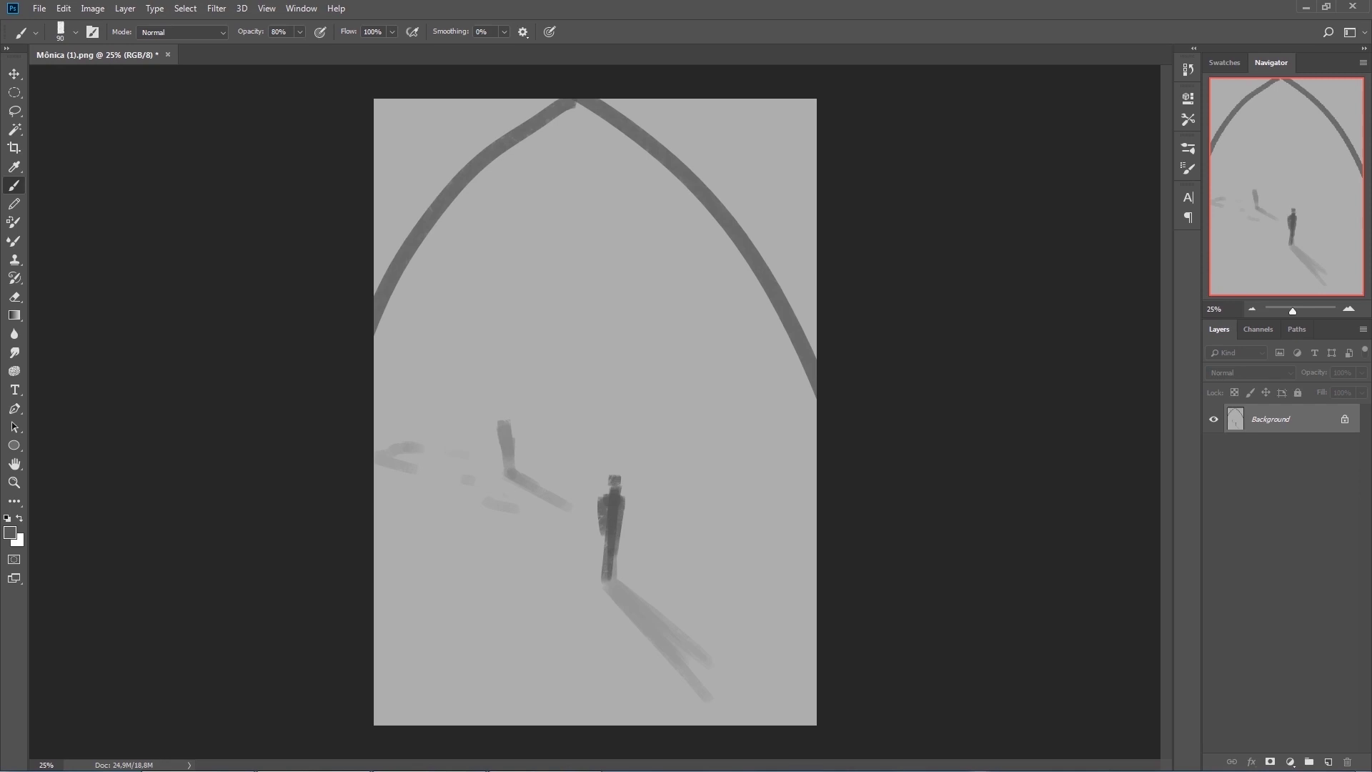
mouse_move(583, 723)
left_mouse_down()
mouse_move(592, 334)
mouse_move(628, 390)
left_mouse_up()
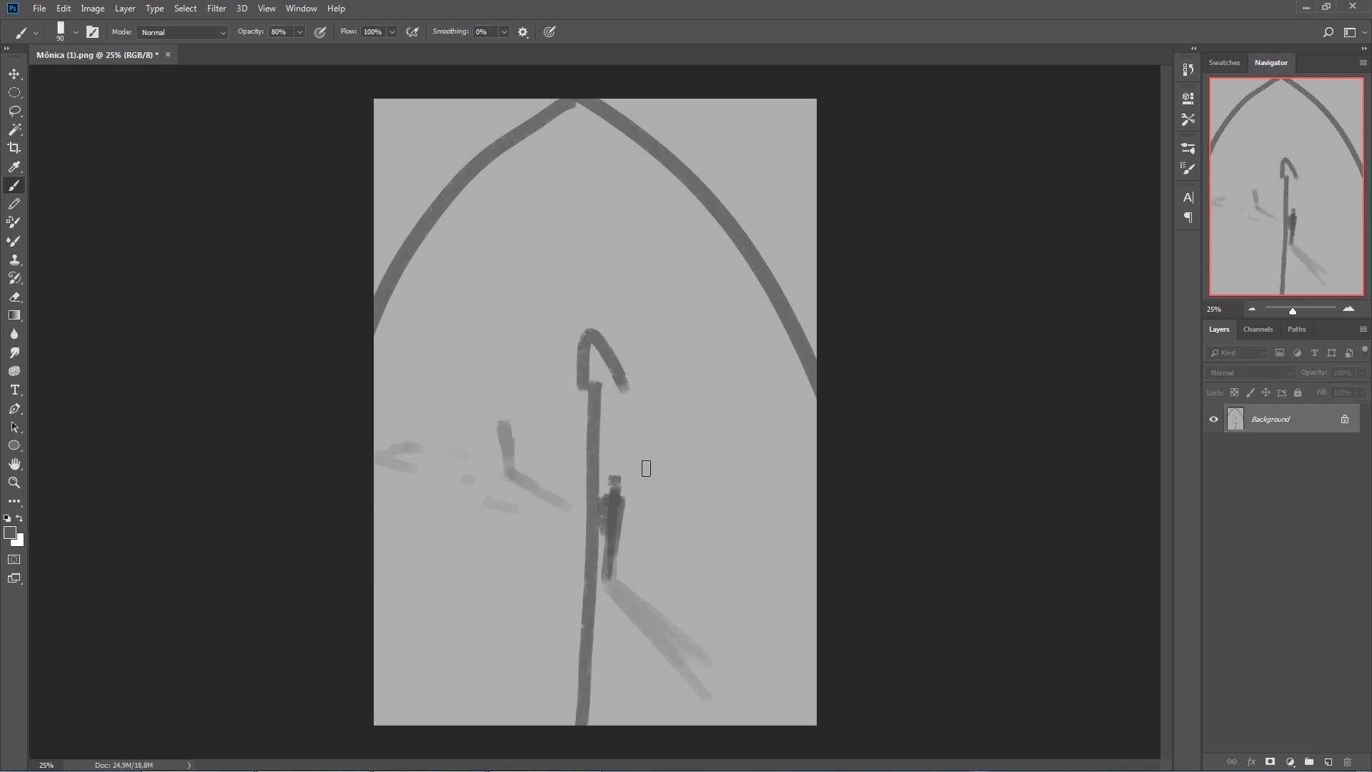
key("ctrl+z")
key("ctrl+z")
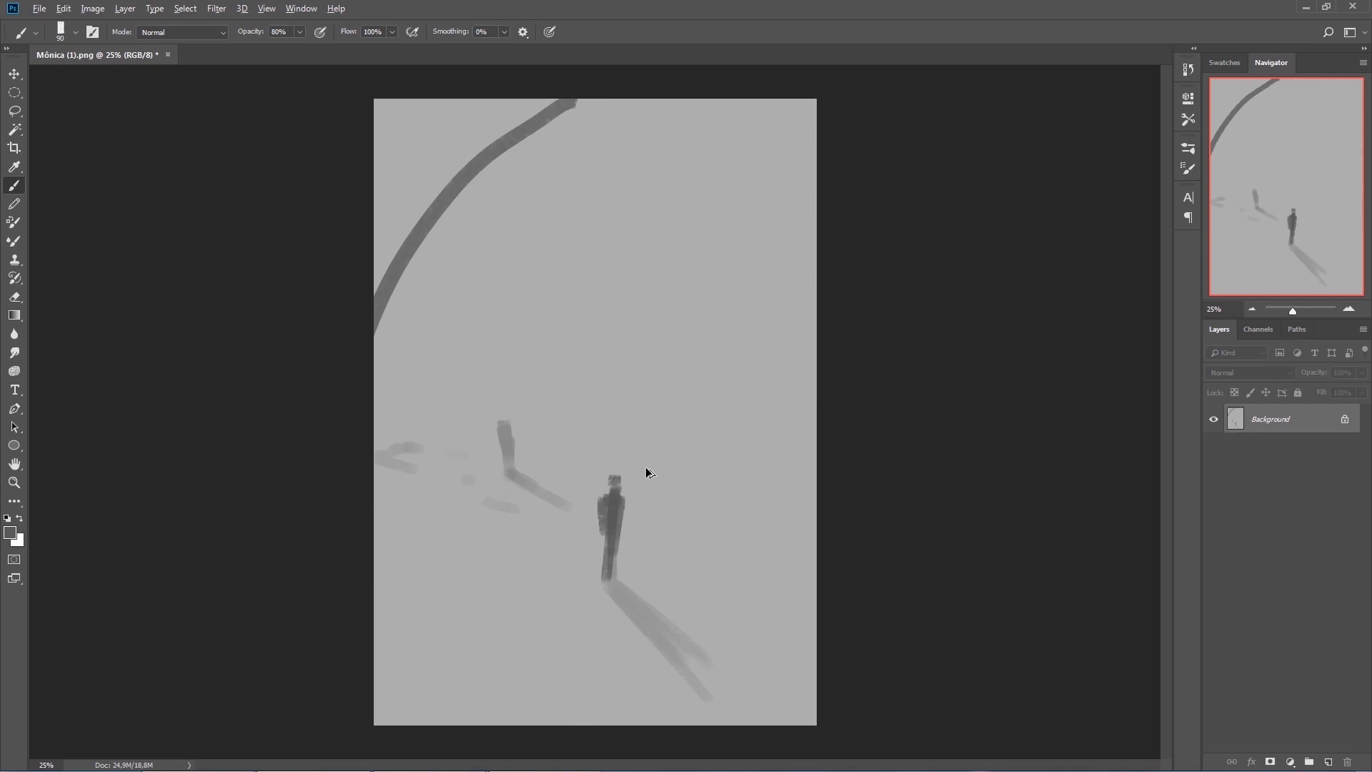
key("ctrl+z")
left_click_drag(853, 711, 668, 633)
key("ctrl+z")
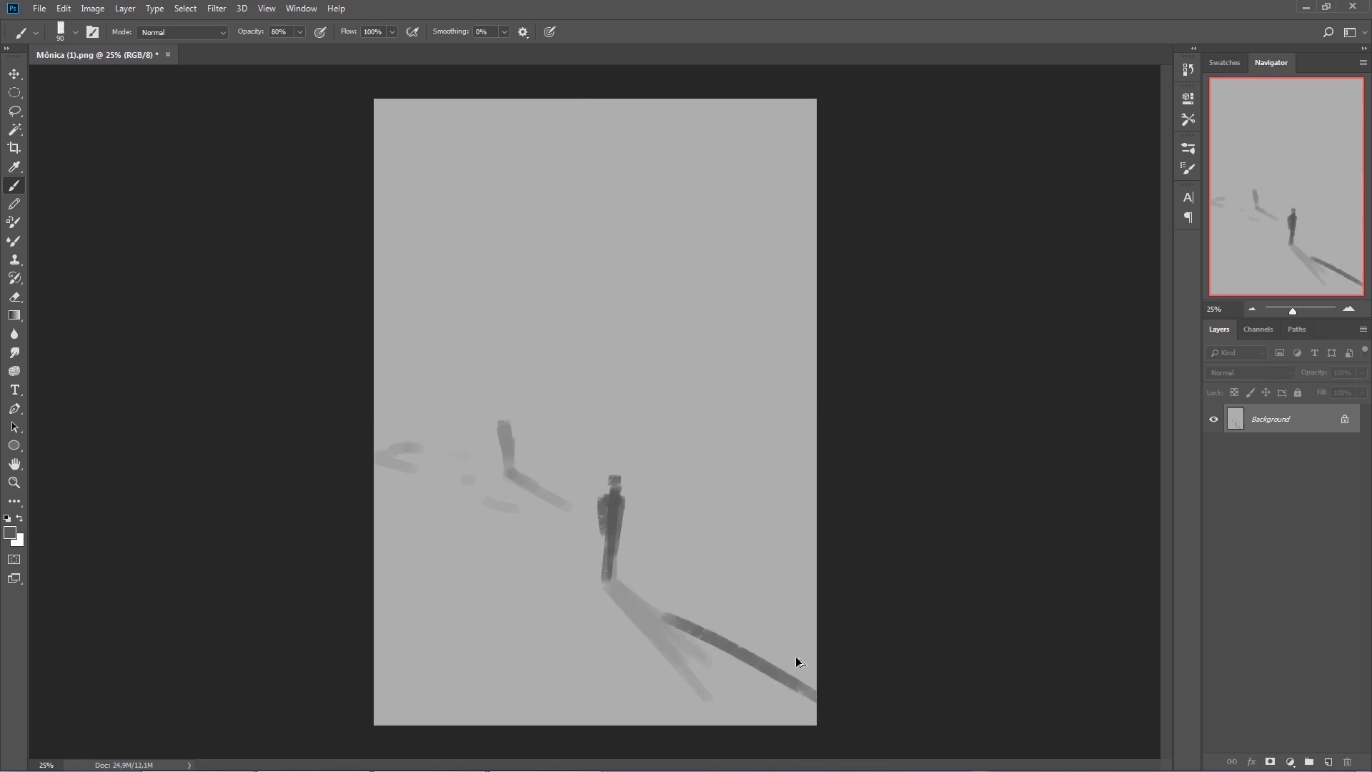
key("ctrl+z")
Step: Paint faint background trunks and branches around the distant figure and along the canvas's left edge in light grey
left_click_drag(385, 469, 407, 314)
mouse_move(504, 420)
left_mouse_down()
mouse_move(469, 340)
mouse_move(499, 397)
left_mouse_up()
left_click_drag(510, 329, 529, 450)
left_click_drag(538, 411, 549, 413)
left_click_drag(433, 484, 427, 452)
mouse_move(414, 473)
left_mouse_down()
mouse_move(408, 426)
mouse_move(437, 350)
mouse_move(377, 300)
left_mouse_up()
left_click_drag(388, 371, 379, 377)
left_click_drag(411, 473, 380, 402)
left_click(490, 430, "alt")
left_click(498, 421)
Step: Paint a dark foreground tree at the canvas's left edge with a twisted root and a branch reaching up to the right
left_click(611, 536, "alt")
mouse_move(470, 664)
left_mouse_down()
mouse_move(421, 623)
mouse_move(424, 584)
mouse_move(348, 440)
mouse_move(412, 612)
mouse_move(473, 667)
left_mouse_up()
mouse_move(401, 531)
left_mouse_down()
mouse_move(358, 386)
mouse_move(461, 654)
mouse_move(451, 668)
mouse_move(472, 683)
left_mouse_up()
mouse_move(387, 437)
left_mouse_down()
mouse_move(476, 370)
mouse_move(553, 333)
left_mouse_up()
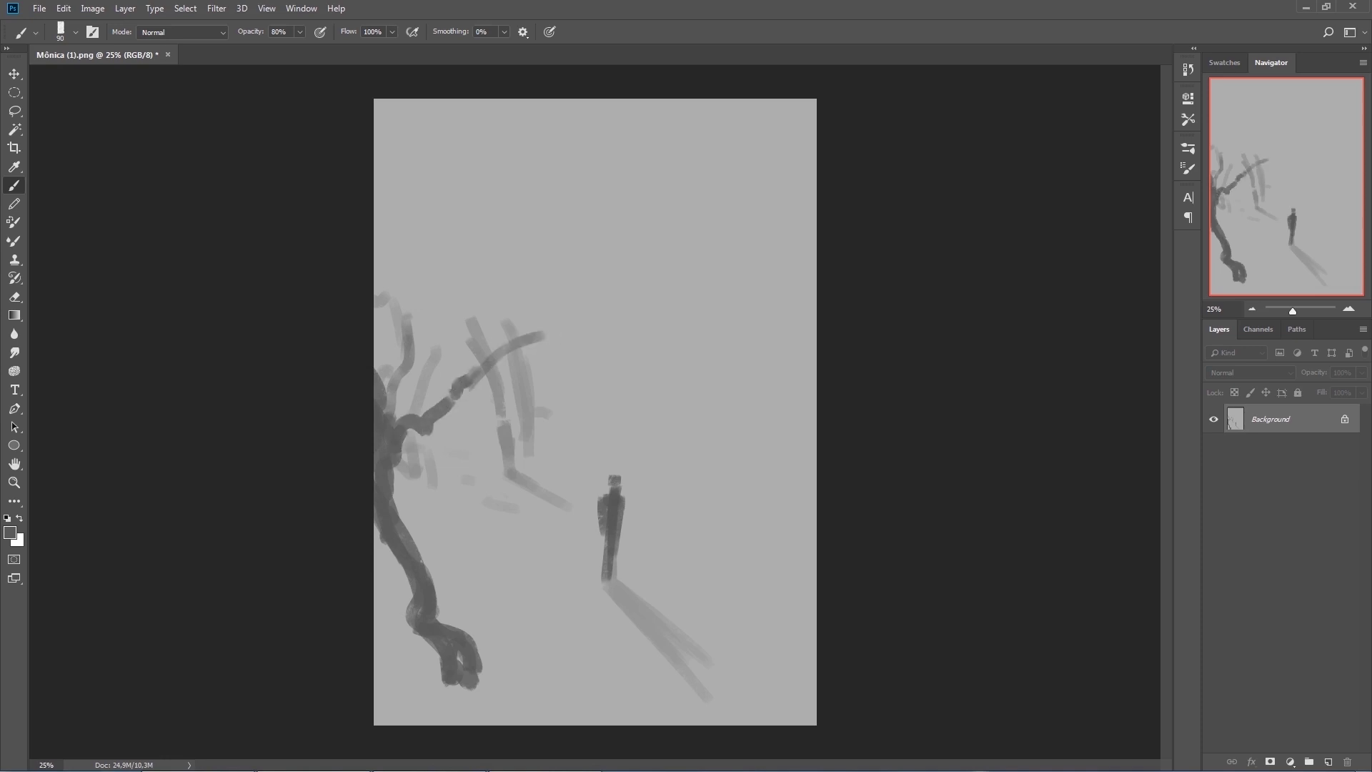
left_click_drag(472, 380, 541, 329)
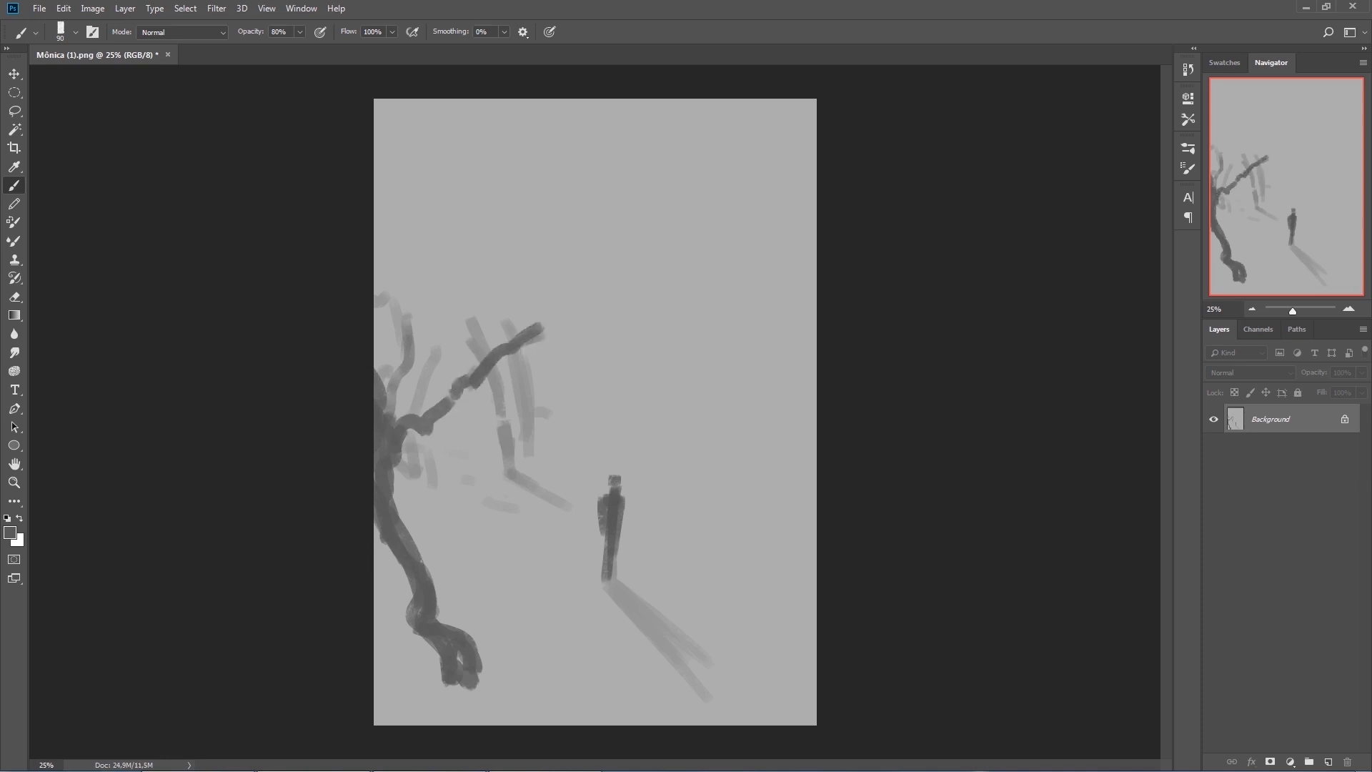
Step: Reduce the brush size and add a thin side twig growing right from the tree's main branch
key("bracketleft")
key("bracketleft")
key("bracketleft")
left_click_drag(487, 385, 593, 351)
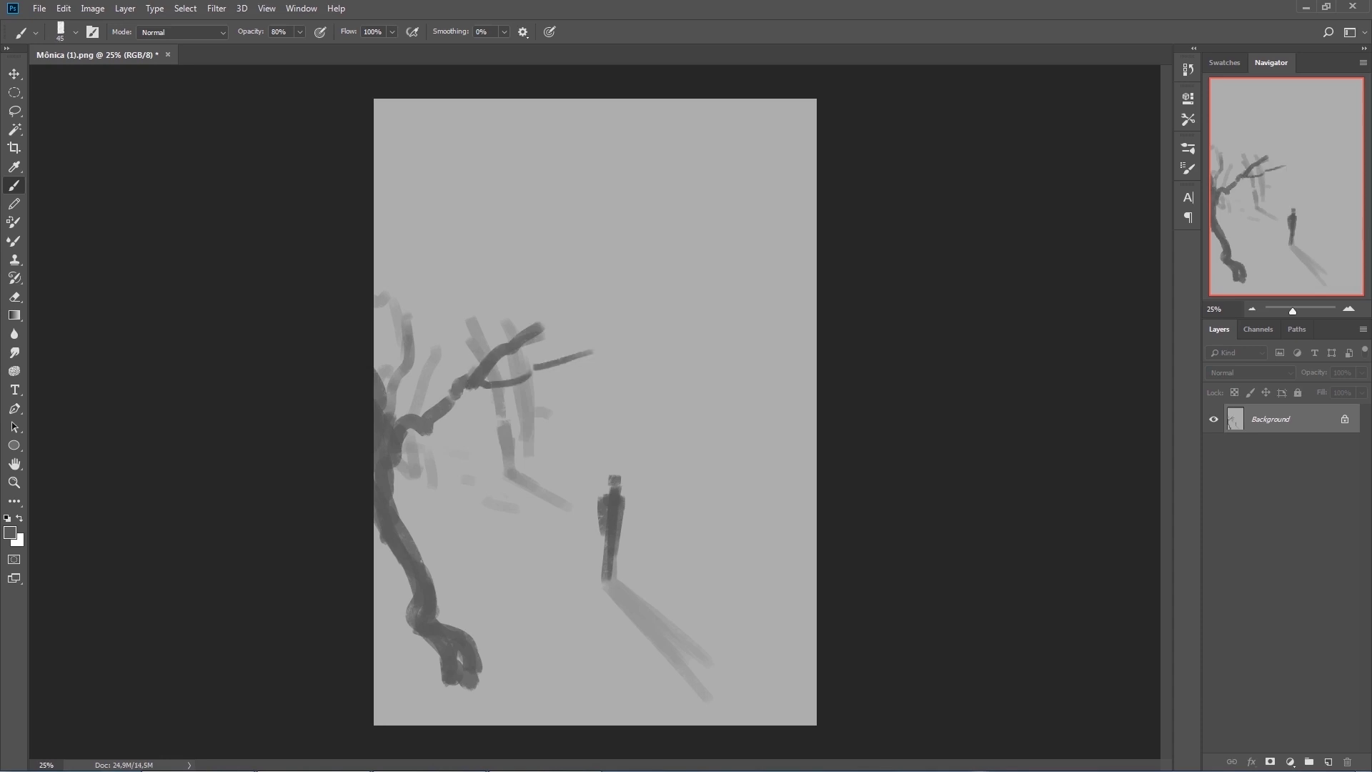
Step: Thicken the dark tree's trunk and lower root, and extend a thin branch upward along the canvas's left edge
mouse_move(392, 498)
left_mouse_down()
mouse_move(410, 616)
mouse_move(444, 651)
mouse_move(442, 675)
mouse_move(452, 664)
mouse_move(471, 691)
mouse_move(462, 703)
mouse_move(474, 699)
mouse_move(432, 689)
left_mouse_up()
left_click_drag(422, 674, 440, 688)
left_click(412, 666, "alt")
left_click(455, 627, "alt")
left_click_drag(446, 628, 477, 667)
left_click_drag(472, 642, 474, 683)
left_click(419, 628, "alt")
left_click_drag(422, 622, 373, 540)
left_click_drag(405, 417, 380, 248)
Step: Clean up the edges around the base of the tree's root with the sampled background grey
left_click(389, 549, "alt")
left_click(423, 665, "alt")
left_click_drag(440, 701, 407, 669)
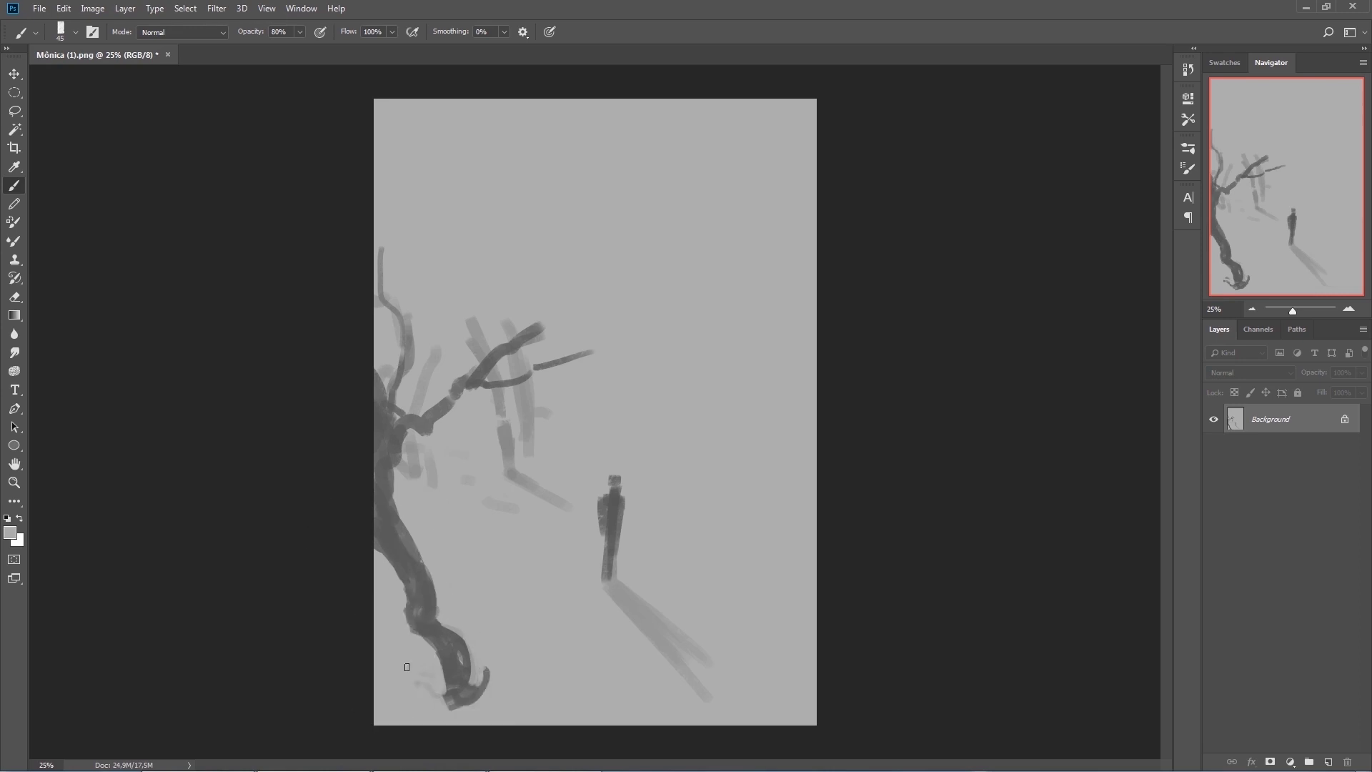
mouse_move(480, 637)
left_mouse_down()
mouse_move(503, 697)
mouse_move(477, 700)
left_mouse_up()
left_click_drag(461, 636, 472, 664)
Step: Enlarge the brush and paint a dark ground mass beneath the tree, extending right below the nearer figure
left_click(430, 632, "alt")
mouse_move(510, 710)
left_mouse_down()
mouse_move(514, 723)
mouse_move(448, 699)
left_mouse_up()
key("bracketright")
key("bracketright")
key("bracketright")
key("bracketright")
key("bracketright")
key("bracketright")
key("bracketright")
key("bracketright")
key("bracketright")
mouse_move(511, 660)
left_mouse_down()
mouse_move(530, 632)
mouse_move(384, 721)
mouse_move(439, 708)
mouse_move(403, 674)
mouse_move(402, 704)
mouse_move(296, 618)
mouse_move(381, 668)
mouse_move(365, 651)
mouse_move(392, 658)
mouse_move(419, 696)
mouse_move(504, 685)
mouse_move(600, 654)
left_mouse_up()
key("]")
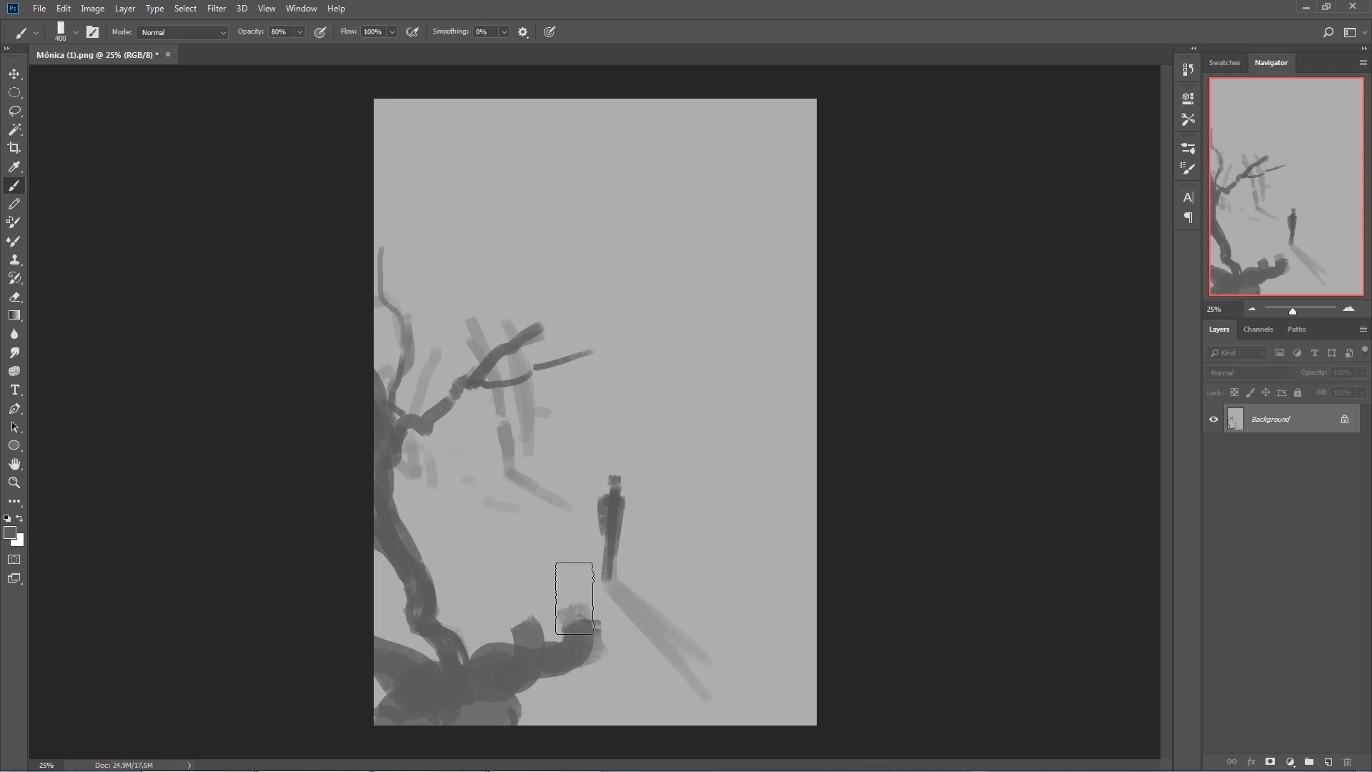
Step: Paint a long branch with a size 100 brush from the ground mass to the canvas's right edge, and block in a perched silhouette on it
key("bracketleft")
key("bracketleft")
key("bracketleft")
key("bracketleft")
key("bracketleft")
key("bracketleft")
mouse_move(593, 618)
left_mouse_down()
mouse_move(729, 504)
mouse_move(819, 478)
left_mouse_up()
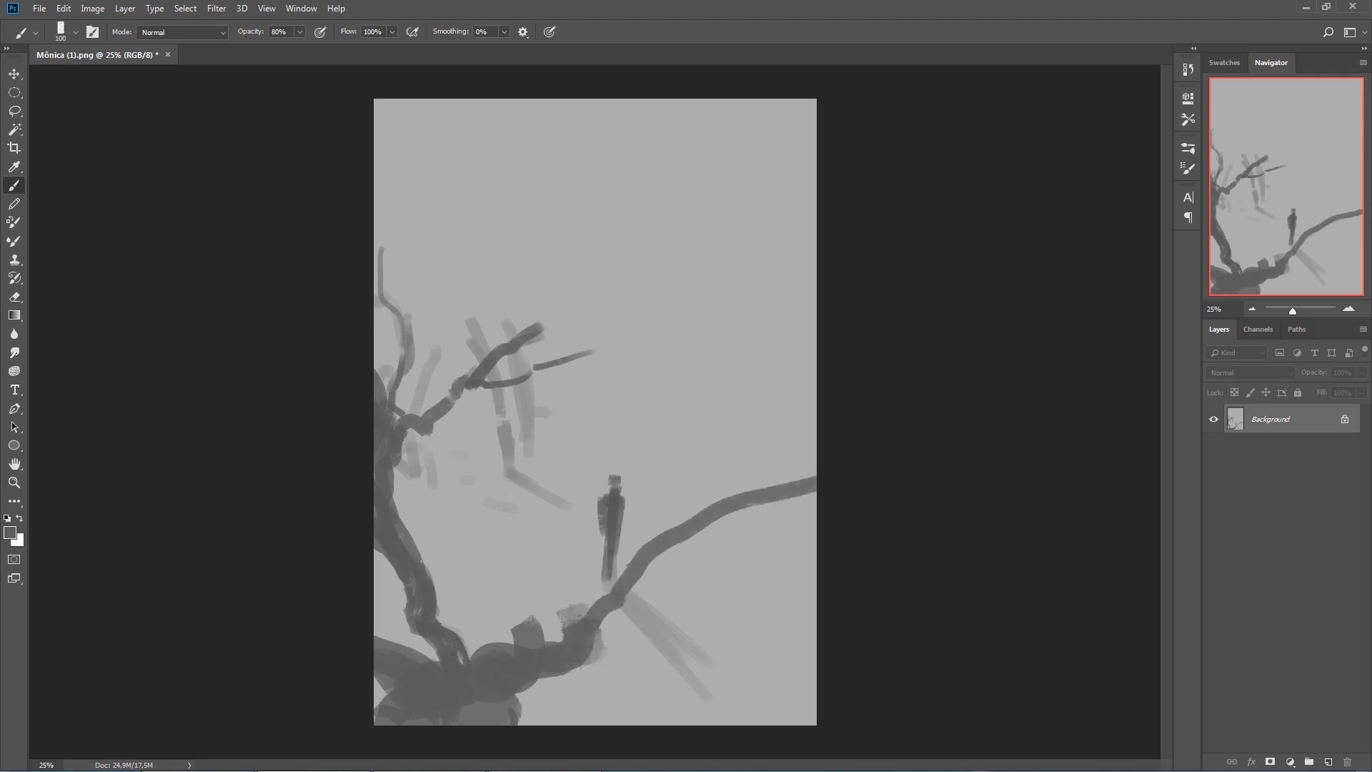
mouse_move(729, 493)
left_mouse_down()
mouse_move(730, 399)
mouse_move(750, 450)
mouse_move(720, 434)
mouse_move(750, 422)
mouse_move(759, 493)
mouse_move(745, 447)
left_mouse_up()
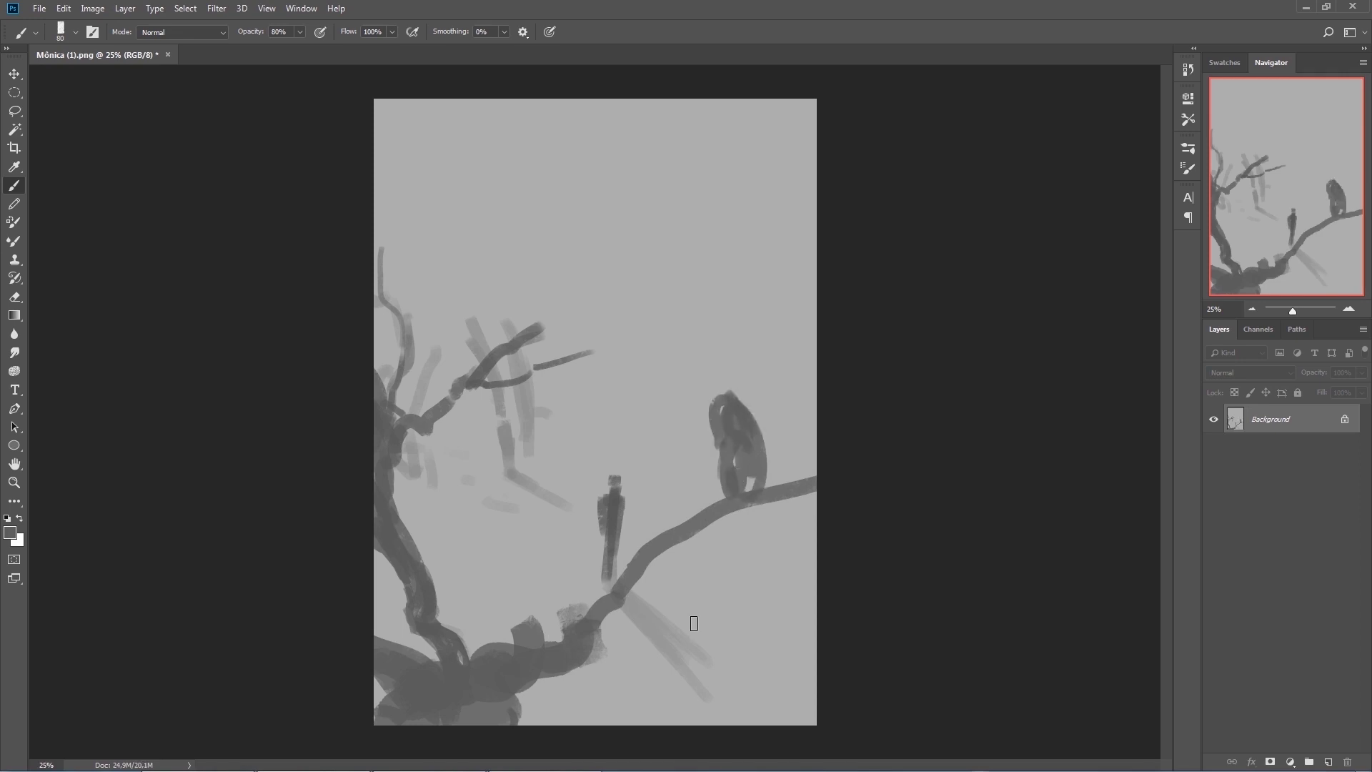
Step: Fade the background trunks above the distant figure with the sampled background grey and retouch the figure's head
left_click(458, 325, "alt")
mouse_move(470, 322)
left_mouse_down()
mouse_move(464, 355)
mouse_move(480, 347)
mouse_move(504, 413)
mouse_move(495, 386)
left_mouse_up()
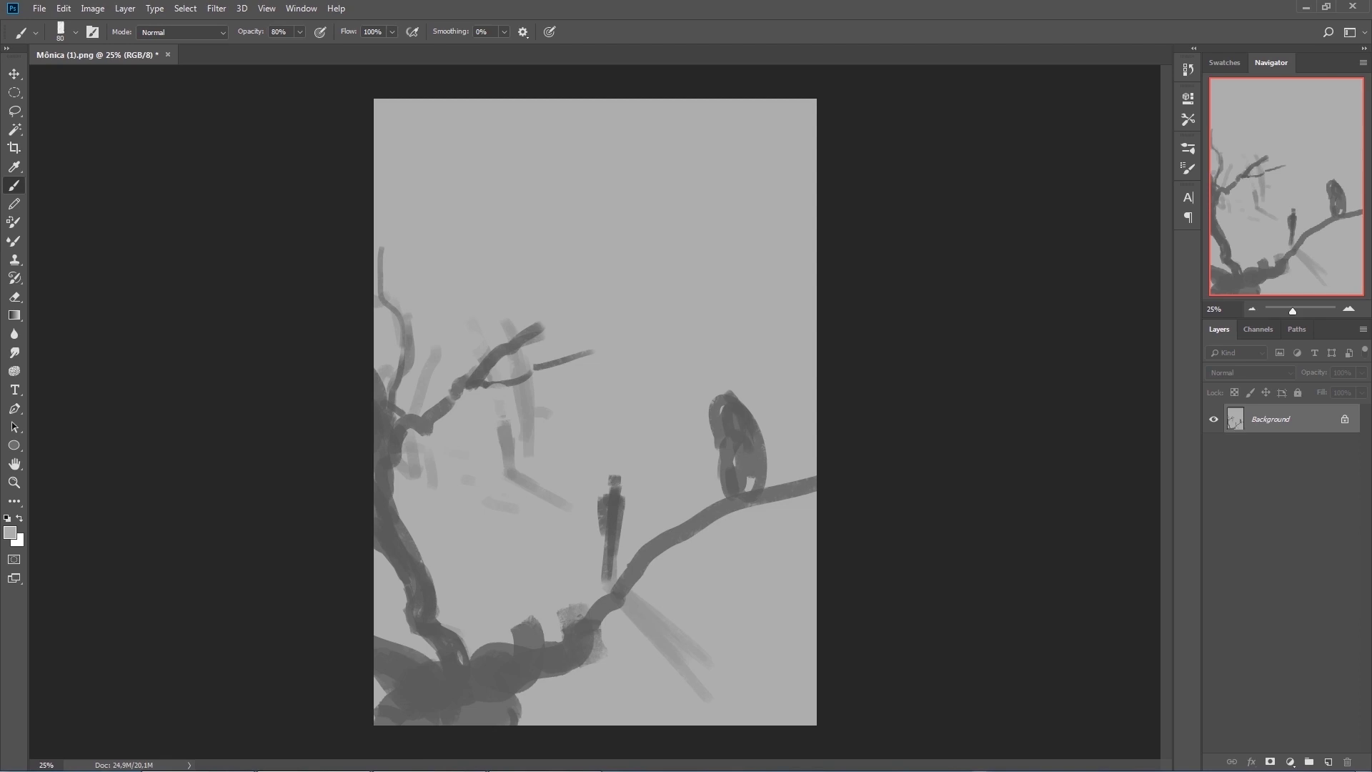
left_click_drag(518, 398, 526, 427)
mouse_move(527, 431)
left_mouse_down()
mouse_move(542, 402)
mouse_move(526, 434)
left_mouse_up()
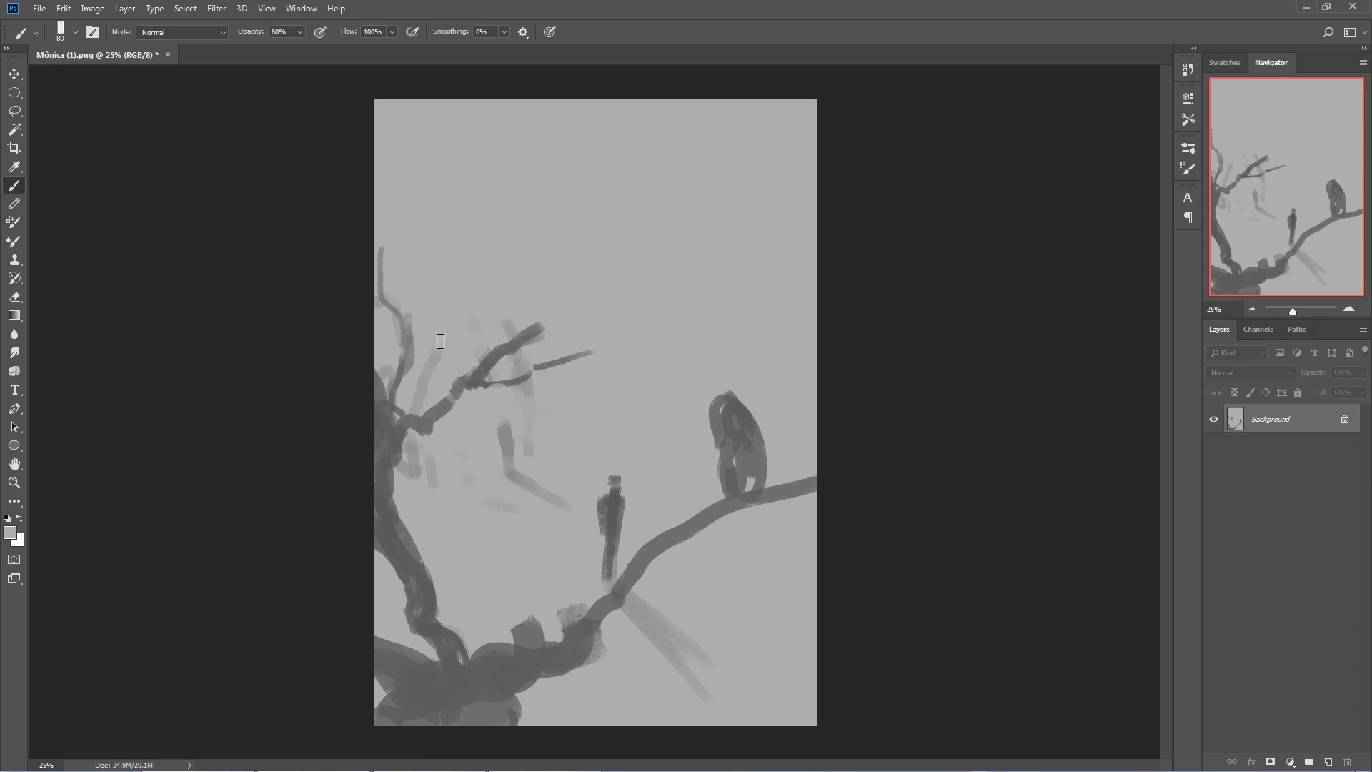
left_click(503, 429, "alt")
left_click_drag(505, 418, 503, 428)
Step: Sketch mid-grey zigzag terrain lines across the ground between the two figures and out to both sides
left_click(498, 420, "alt")
mouse_move(466, 483)
left_mouse_down()
mouse_move(534, 487)
mouse_move(521, 543)
mouse_move(548, 569)
mouse_move(815, 566)
mouse_move(830, 619)
mouse_move(436, 482)
mouse_move(581, 551)
left_mouse_up()
key("ctrl+z")
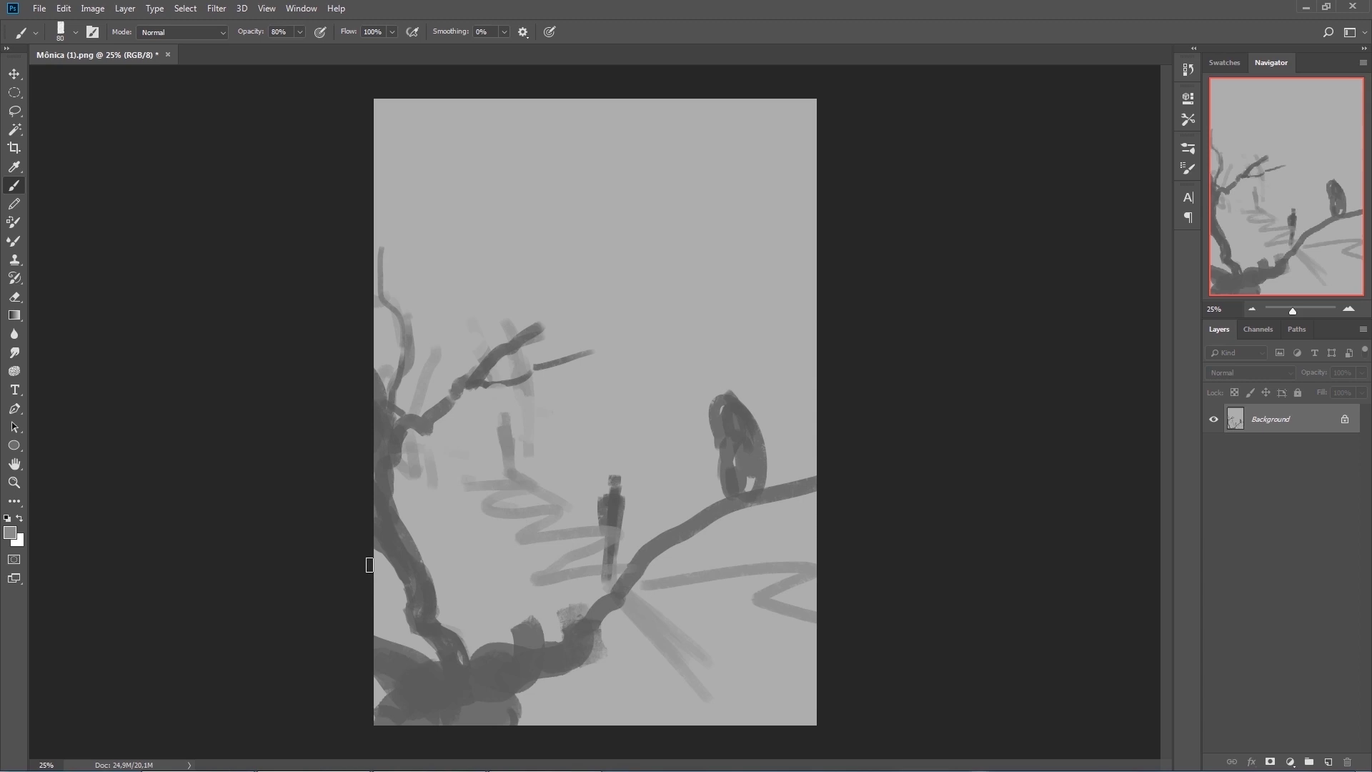
left_click_drag(431, 527, 512, 568)
key("v")
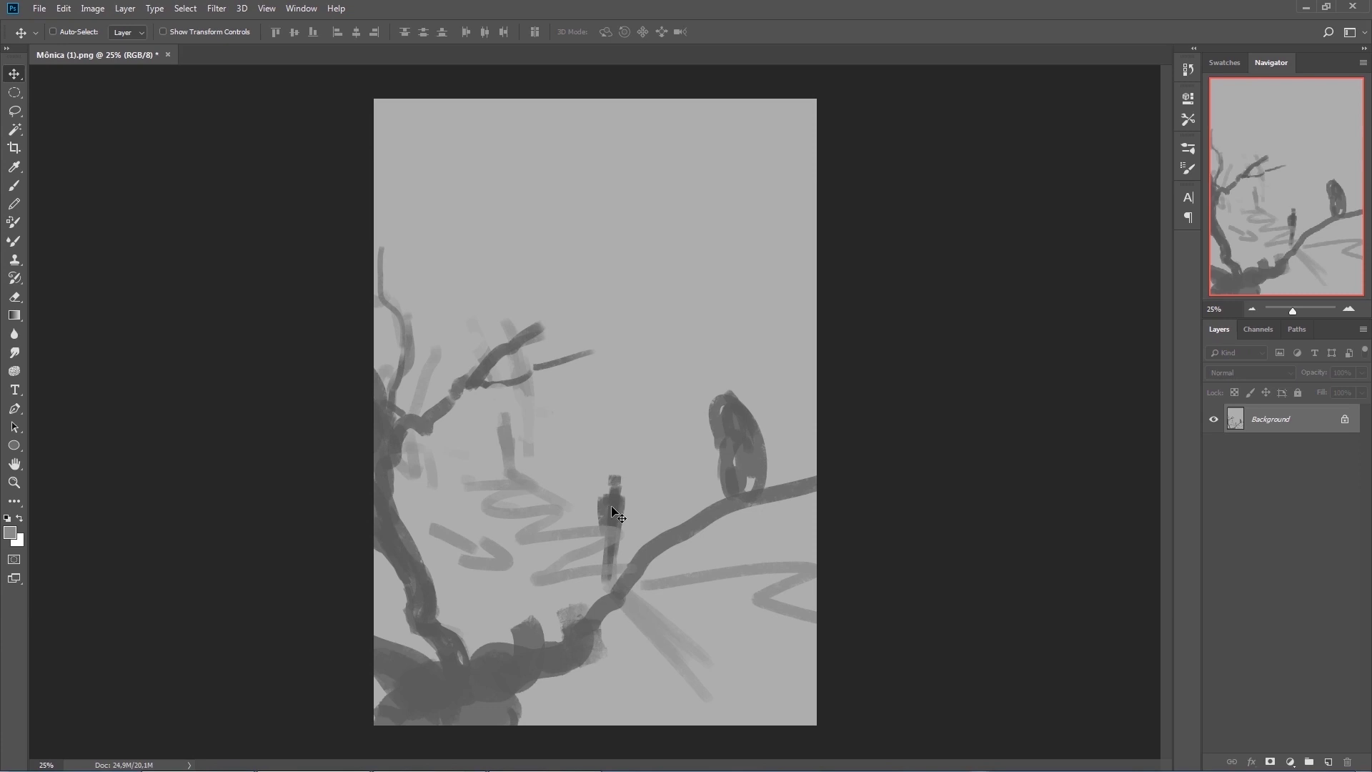
Step: Darken the nearer figure's legs and fill in the perched silhouette on the branch with dark grey
key("b")
left_click_drag(610, 530, 610, 540)
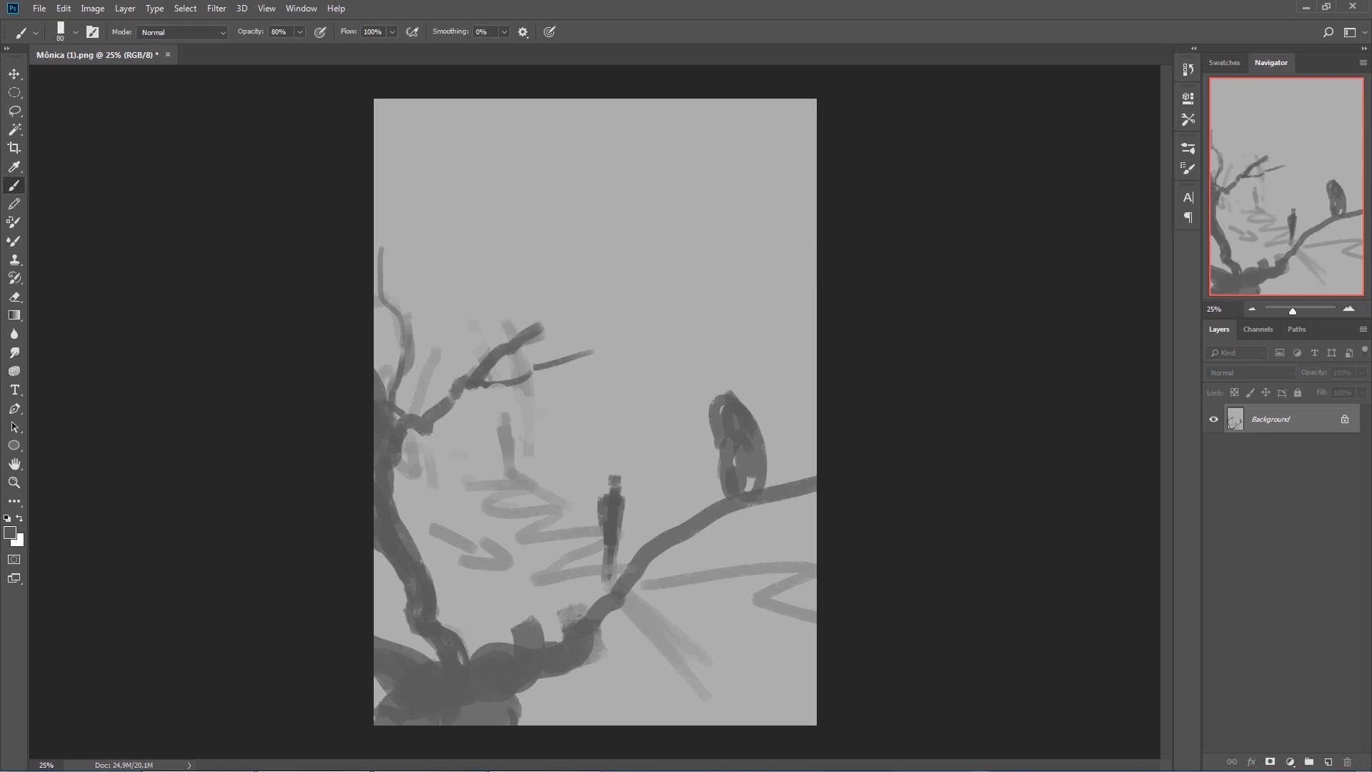
left_click(729, 421, "alt")
left_click_drag(719, 409, 716, 447)
mouse_move(737, 400)
left_mouse_down()
mouse_move(769, 469)
mouse_move(728, 453)
mouse_move(715, 483)
left_mouse_up()
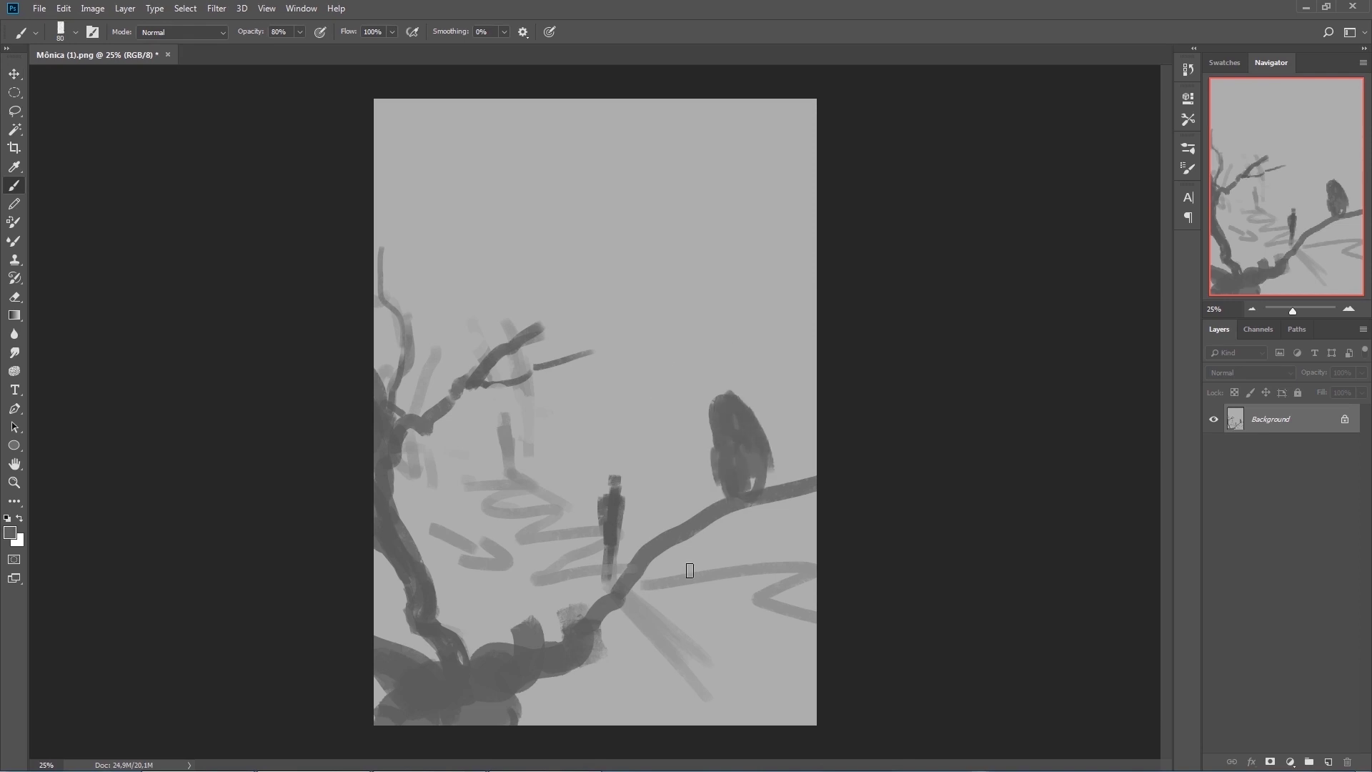
left_click_drag(608, 535, 610, 574)
Step: Swap the foreground colour to white and dab two bright spots beside the tree's main branch
left_click(19, 518)
left_click(426, 399)
left_click(445, 430)
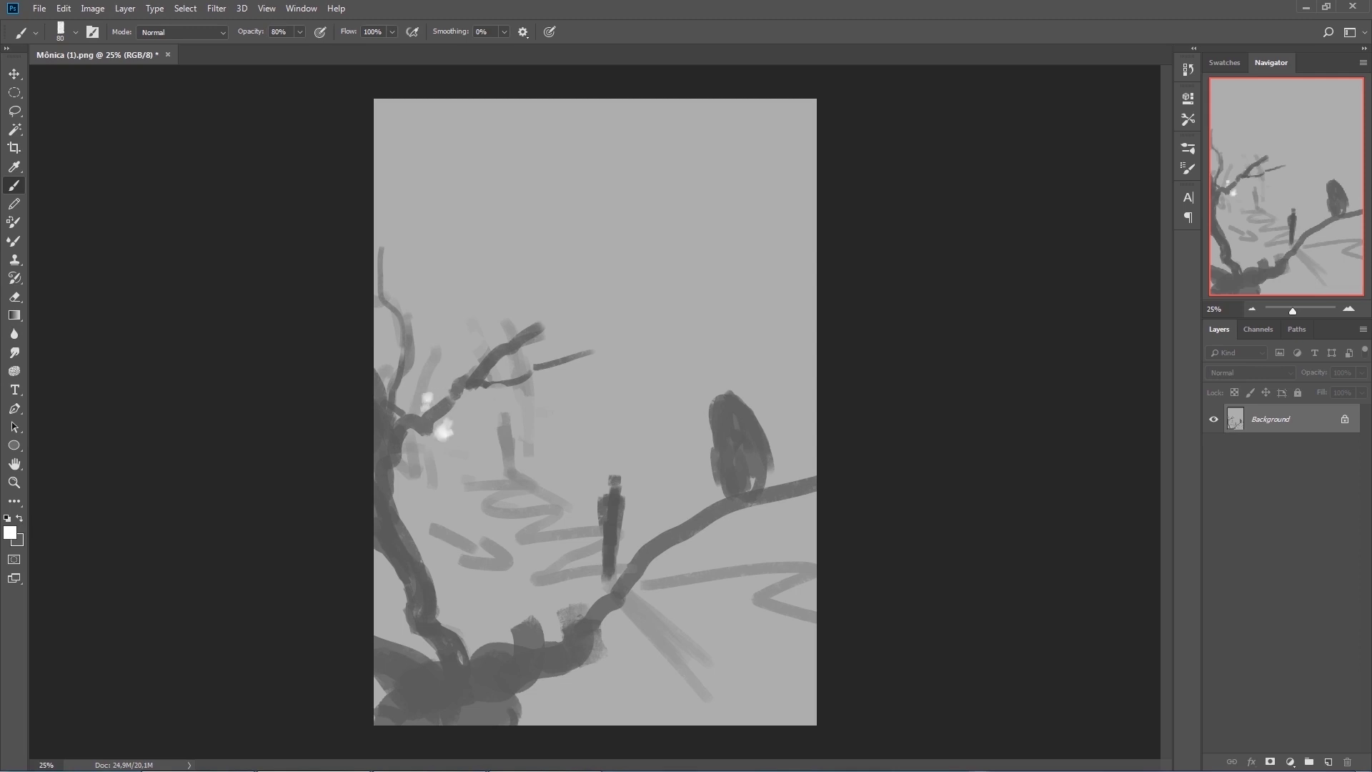
Step: Reduce the brush size to 20 and paint white rim highlights on the upper left edges of both standing figures
key("bracketleft")
key("bracketleft")
key("bracketleft")
key("bracketleft")
left_click_drag(499, 428, 501, 424)
left_click_drag(596, 504, 598, 520)
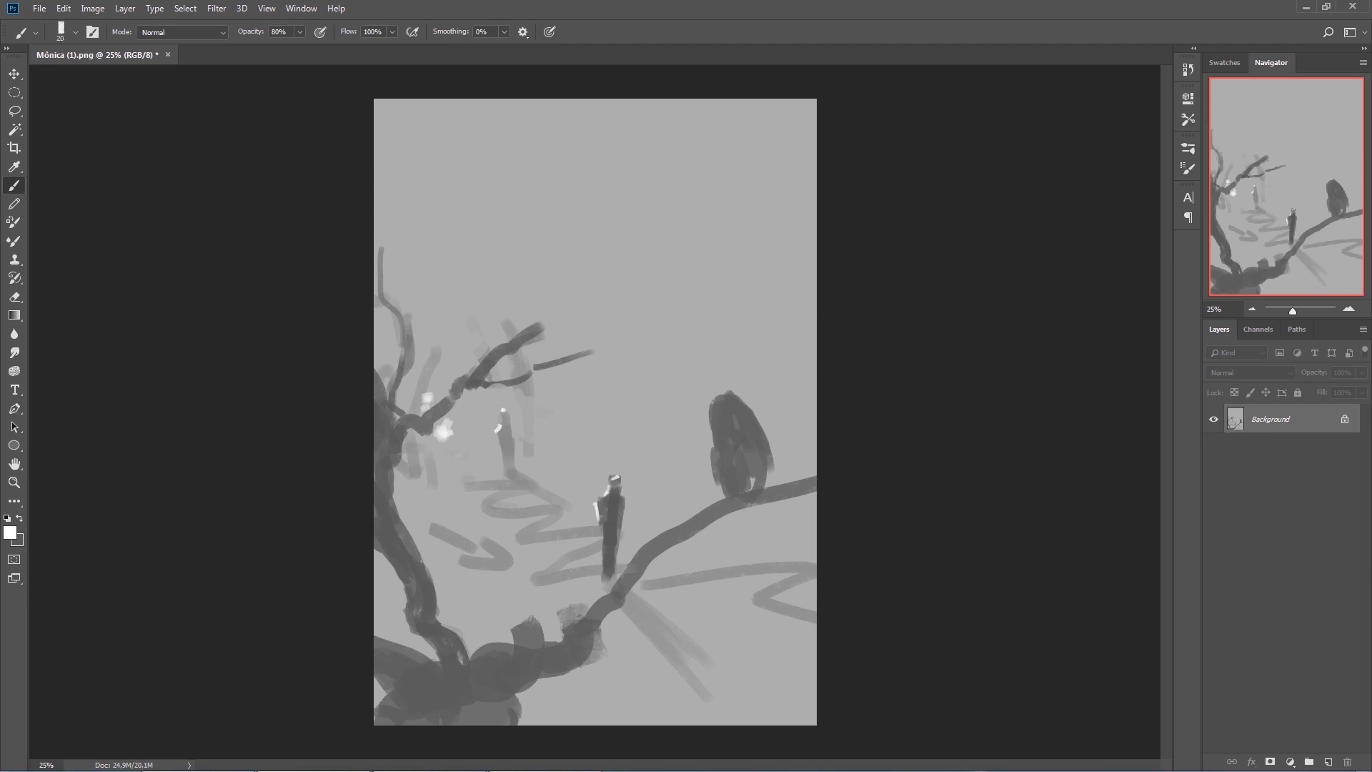